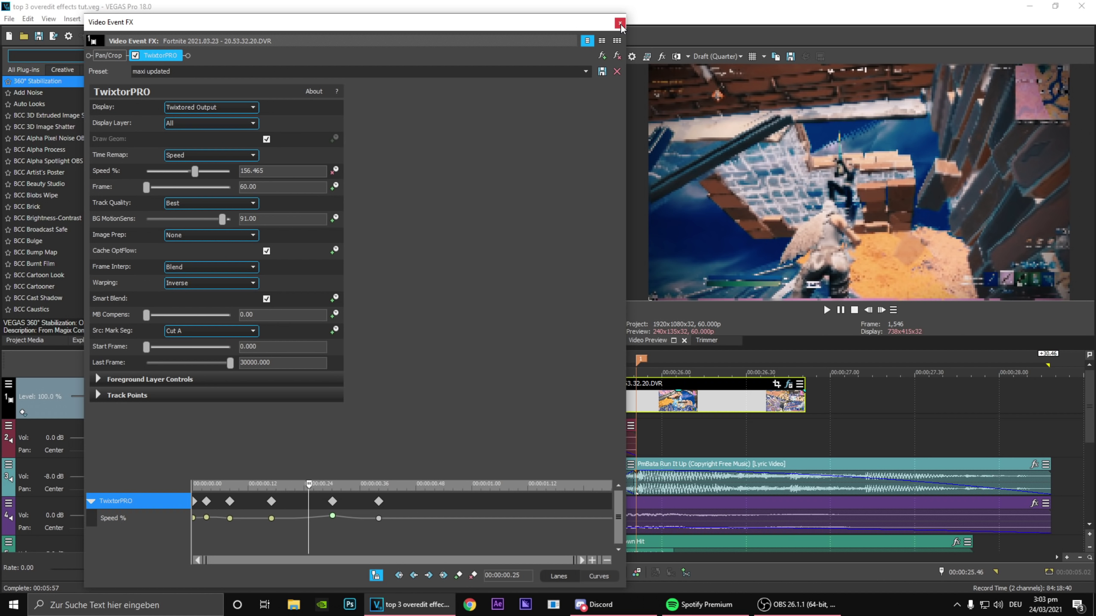
- Close the current effect window, find S_Etching with the search "s_etch", and apply its "lol" preset to the second Fortnite clip
left_click(620, 24)
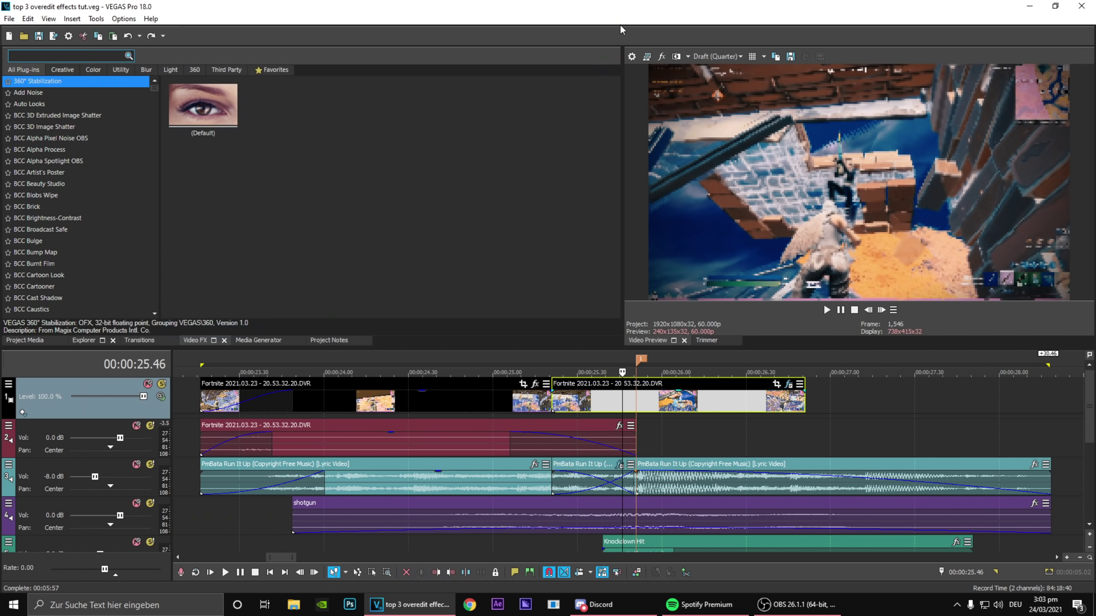
left_click(42, 57)
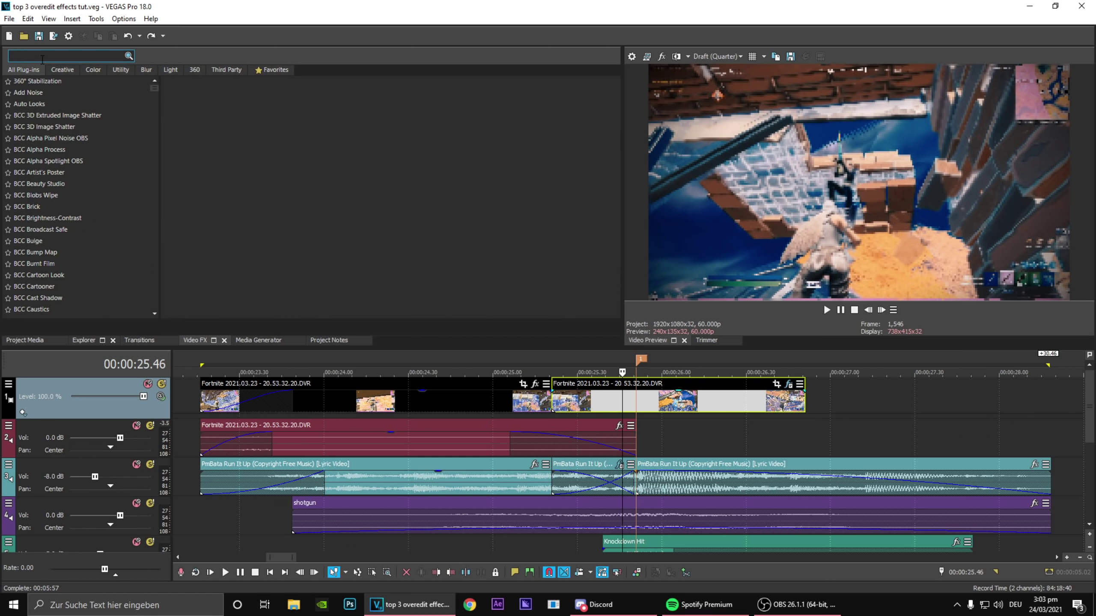
type("s_etch")
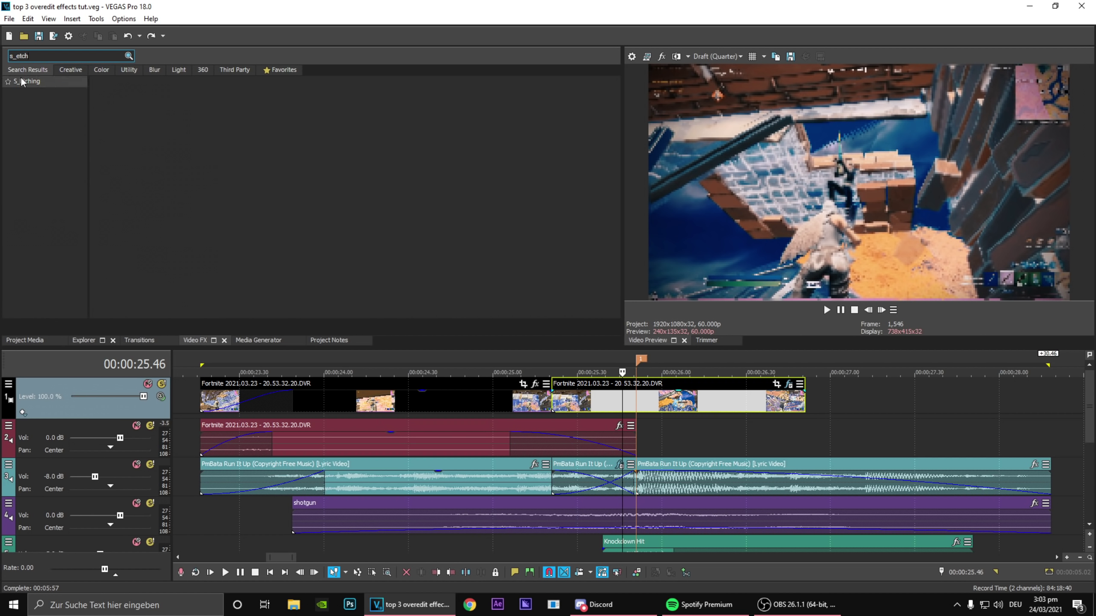
left_click(36, 81)
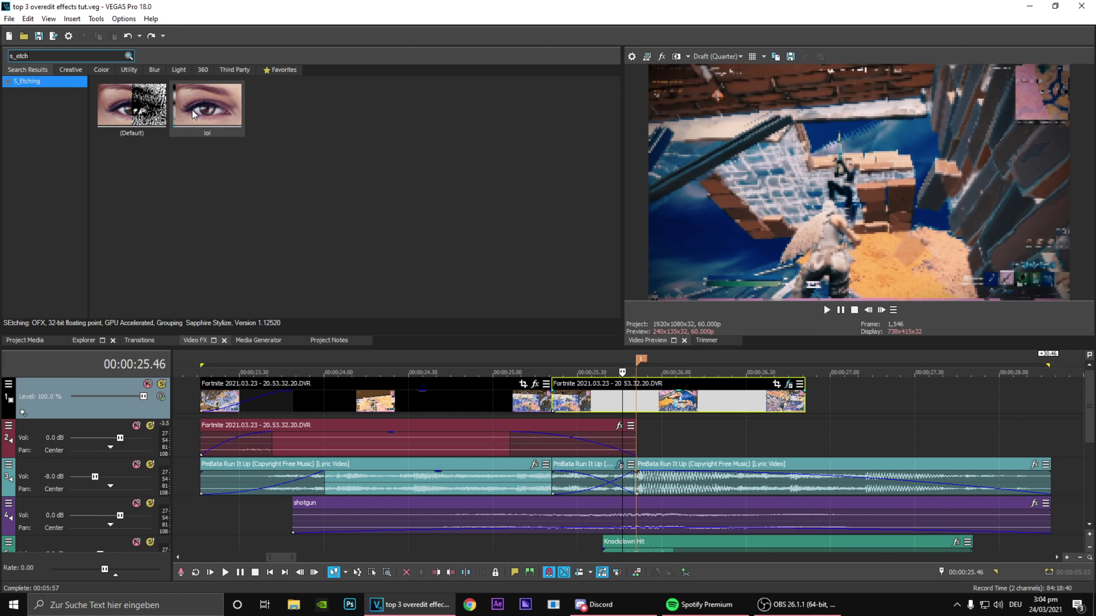
left_click_drag(193, 111, 909, 263)
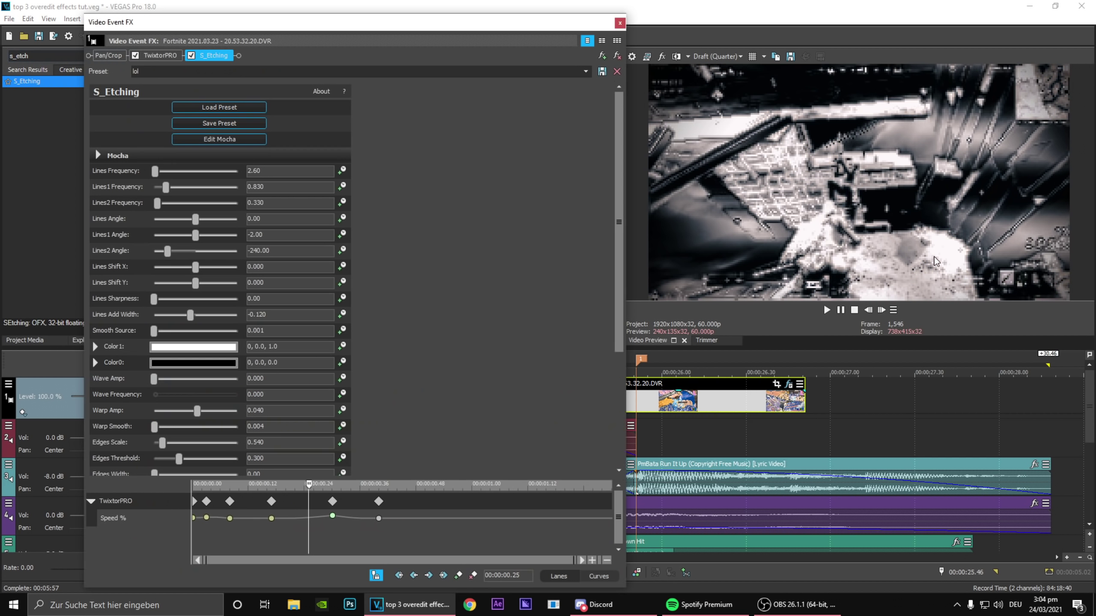
- Animate S_Etching's Mocha Opacity and add keyframes at 00:00:00.30 and one frame earlier at 00:00:00.29
scroll(107, 226, "down", 2)
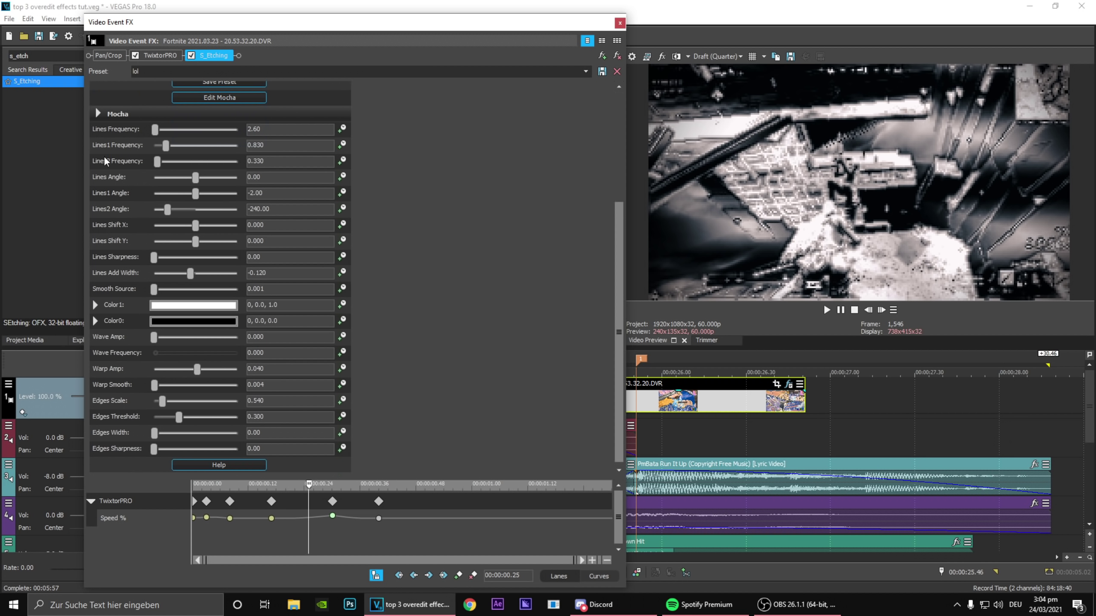
left_click(98, 116)
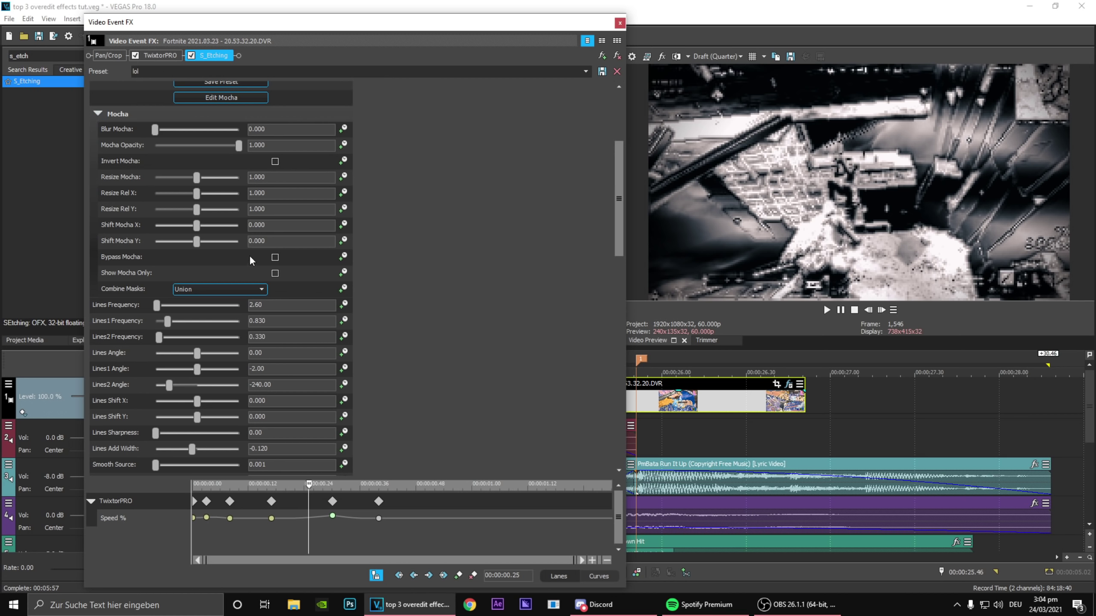
left_click(343, 145)
left_click(332, 529)
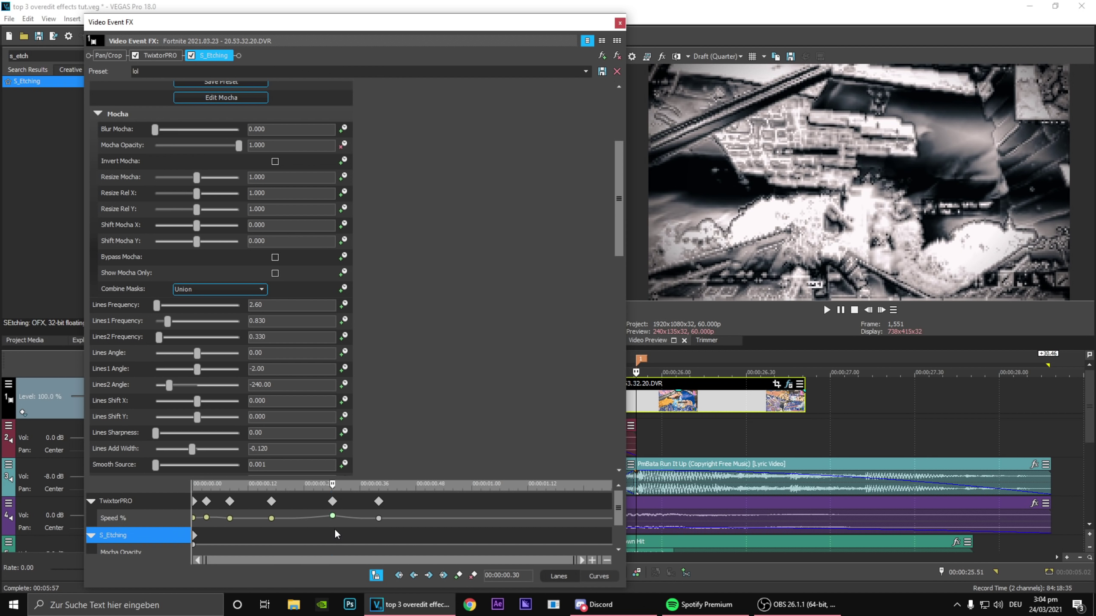
scroll(619, 516, "down", 1)
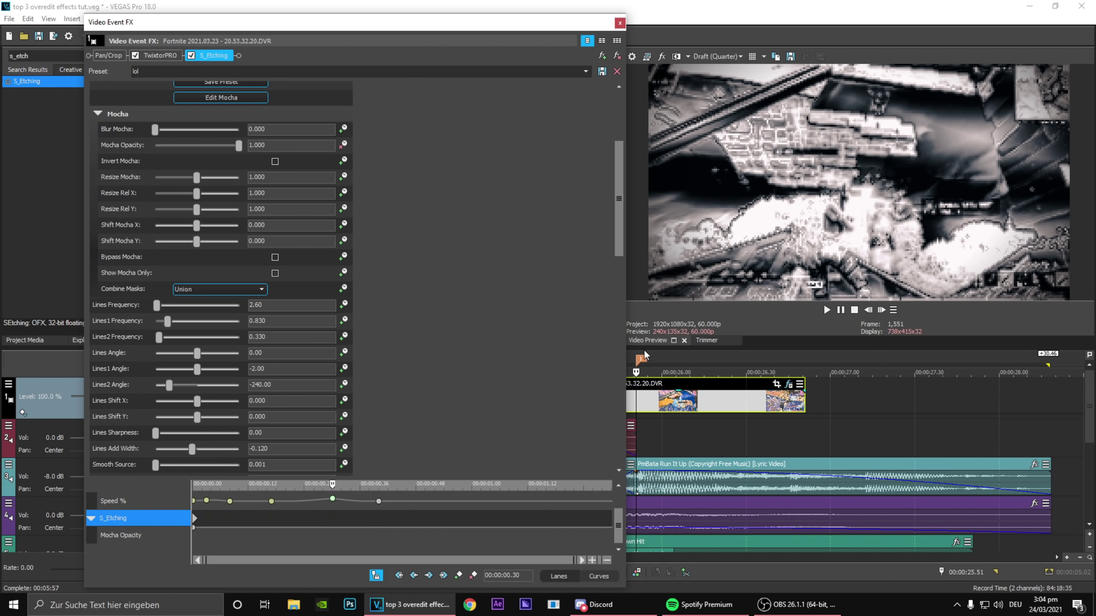
left_click(458, 575)
key("Left")
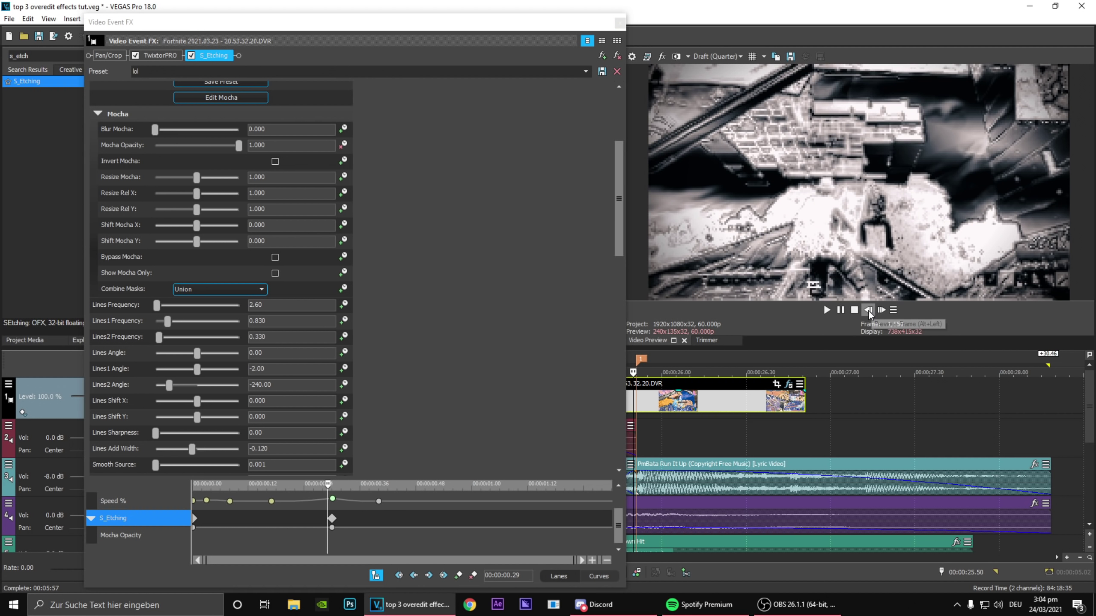
left_click(458, 575)
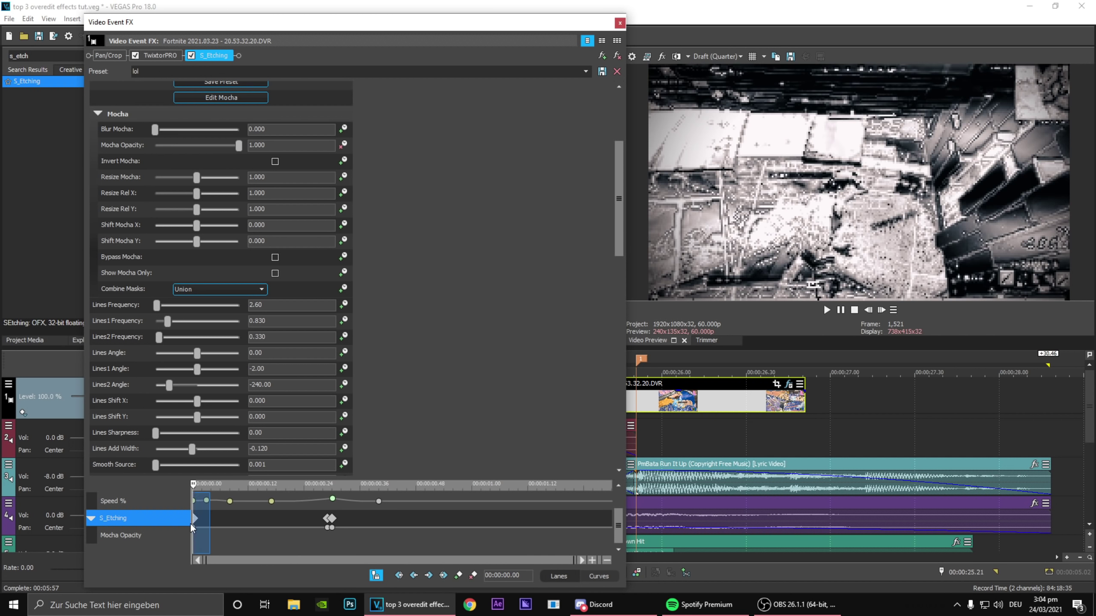
- Close the clip's effect settings and set the loop region from the second clip's start to the orange timeline marker
left_click(195, 497)
left_click(620, 21)
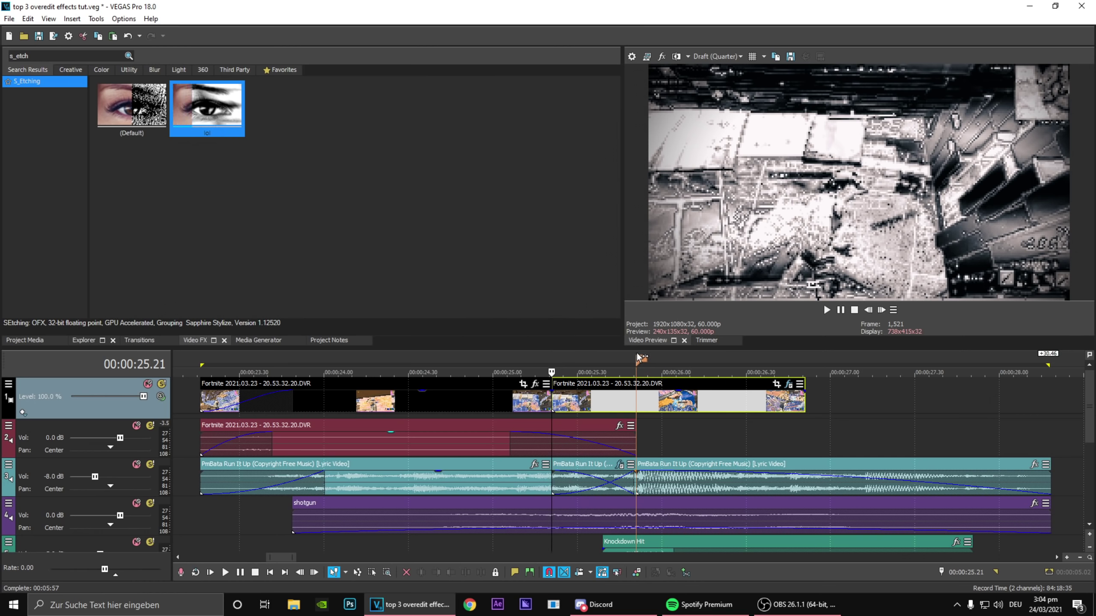
left_click_drag(637, 367, 553, 367)
left_click(573, 395)
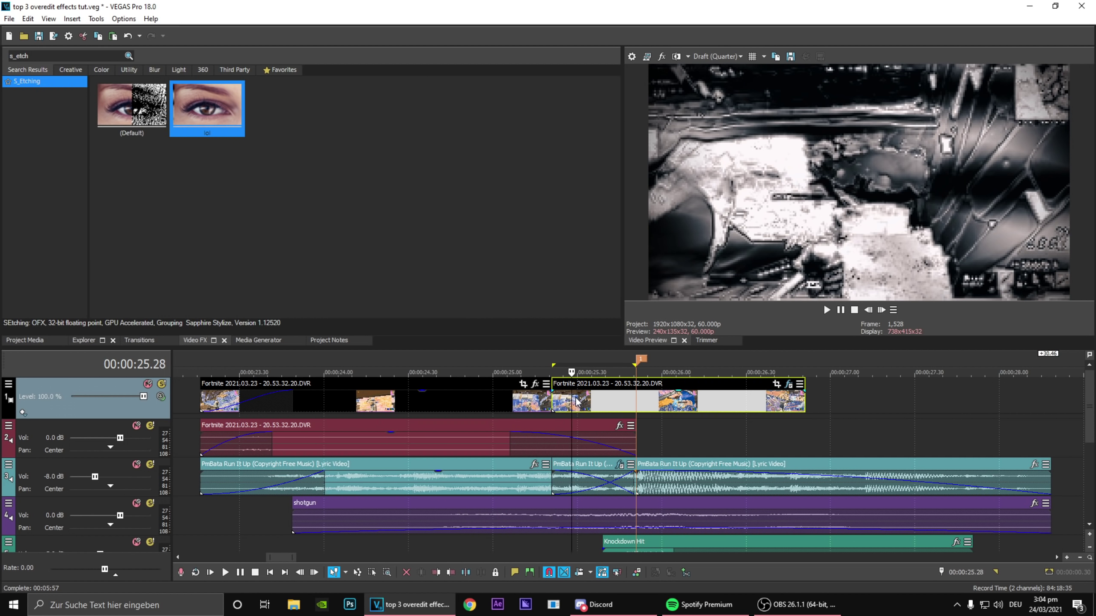
- In the second clip's S_Etching effect, set Mocha Opacity to 0.000 at the first keyframe and at 00:00:00.30
left_click(789, 383)
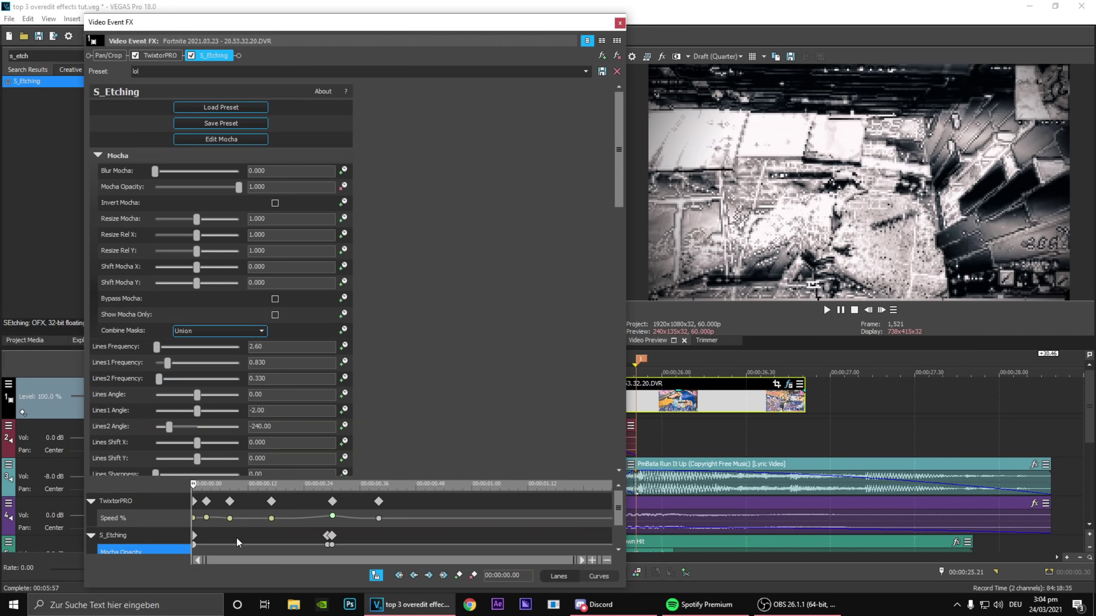
left_click(193, 545)
left_click_drag(246, 574, 81, 571)
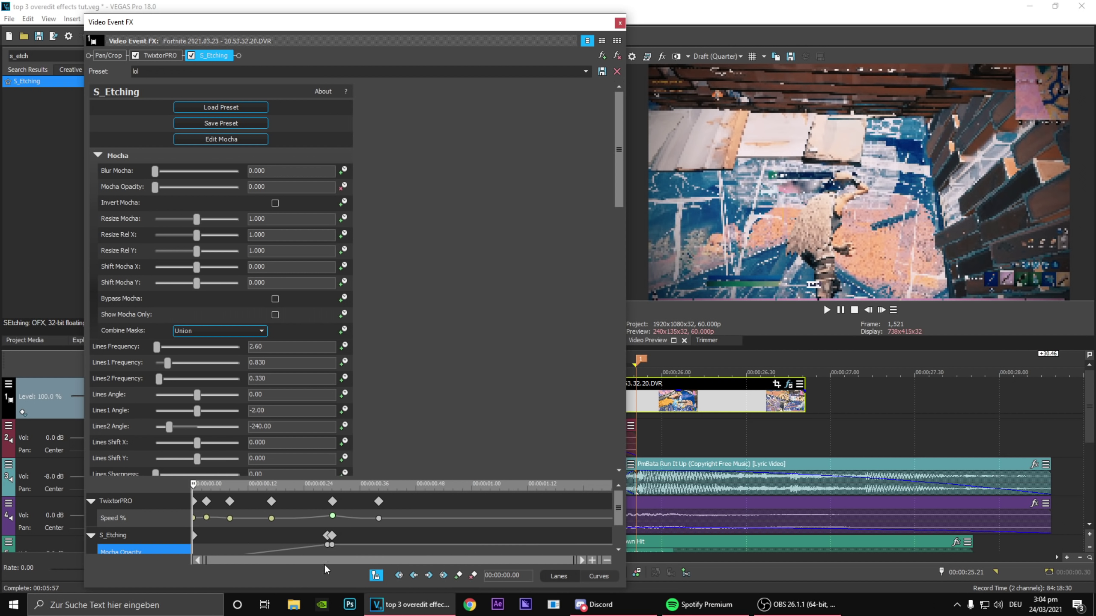
left_click(331, 545)
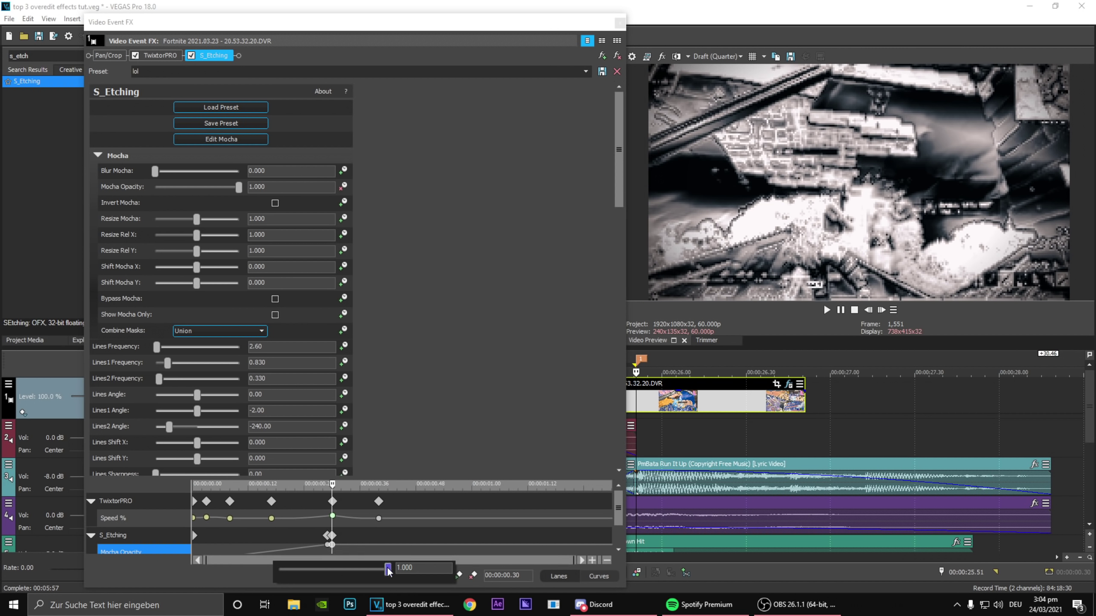
left_click_drag(388, 572, 279, 570)
left_click_drag(618, 508, 617, 528)
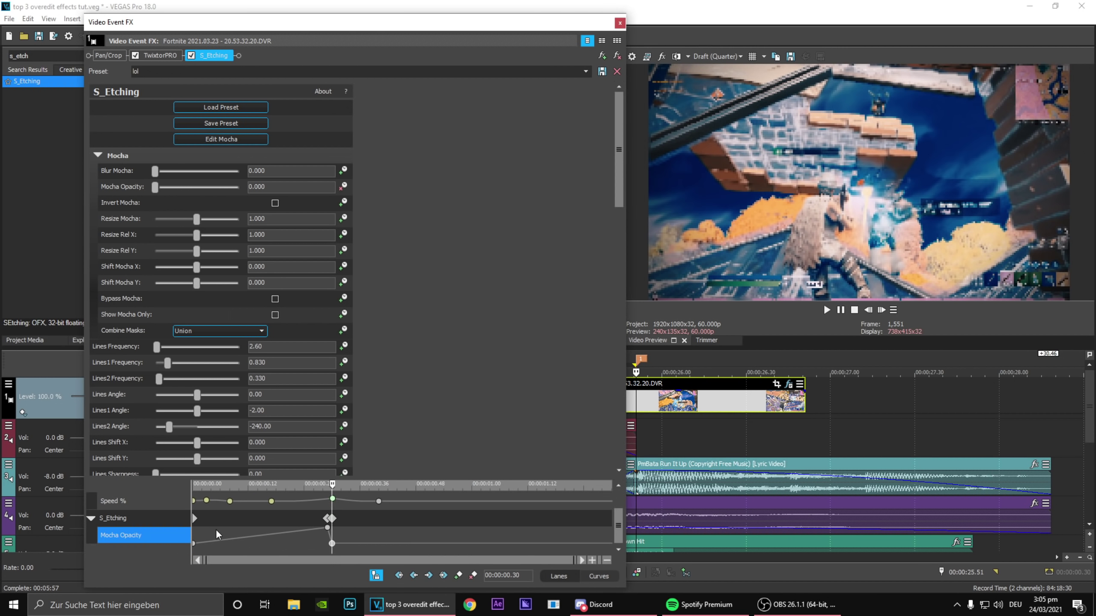
- Change the first Mocha Opacity keyframe to Fast Fade, save the project, and close the effect settings
left_click(194, 543)
right_click(194, 543)
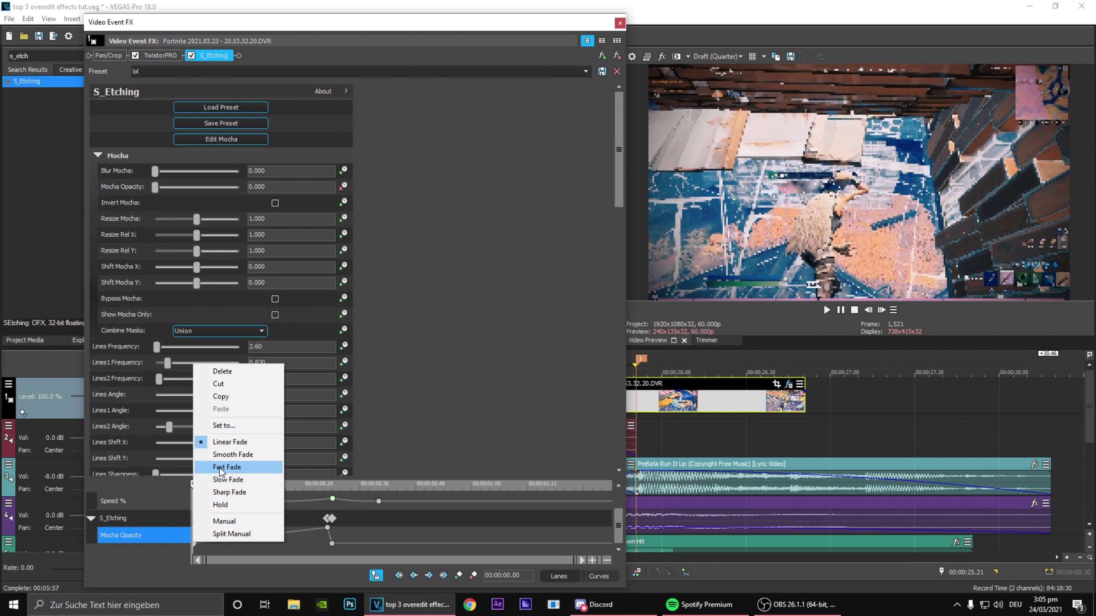
left_click(220, 468)
left_click_drag(204, 533, 392, 583)
left_click(40, 37)
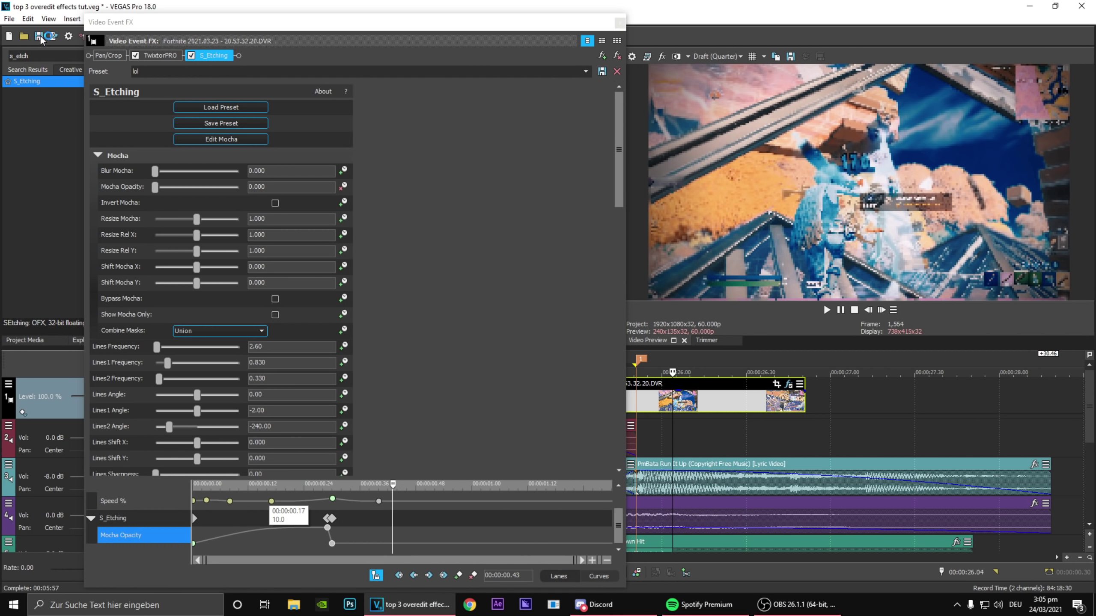
left_click(298, 544)
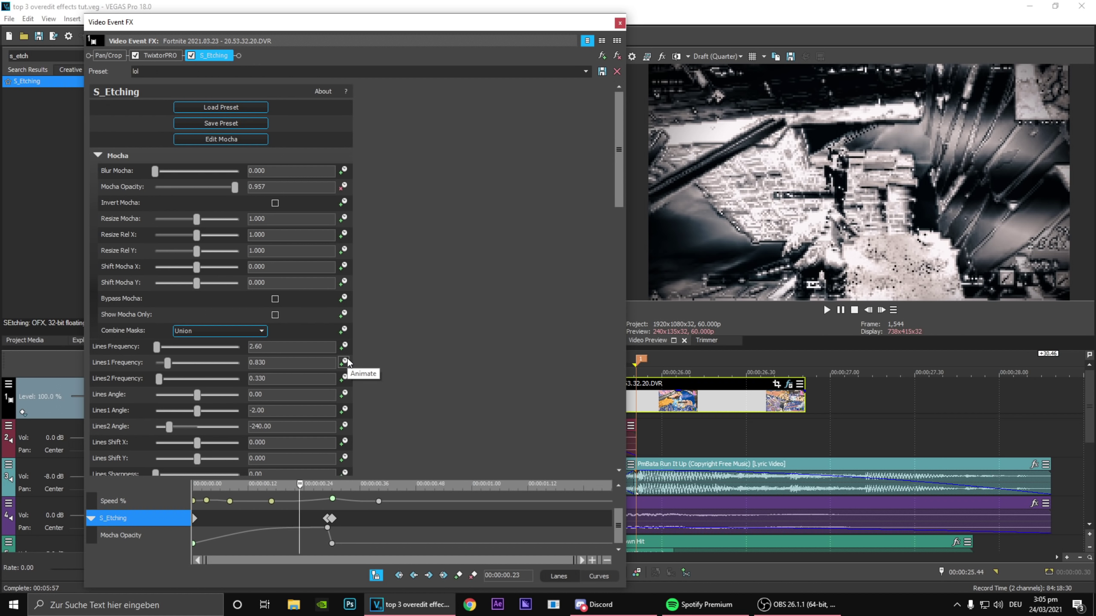
left_click(620, 22)
- Find S_PsykoBlobs with the search "s_ps" and apply its "blobblob" preset to the second Fortnite clip
left_click_drag(32, 56, 2, 58)
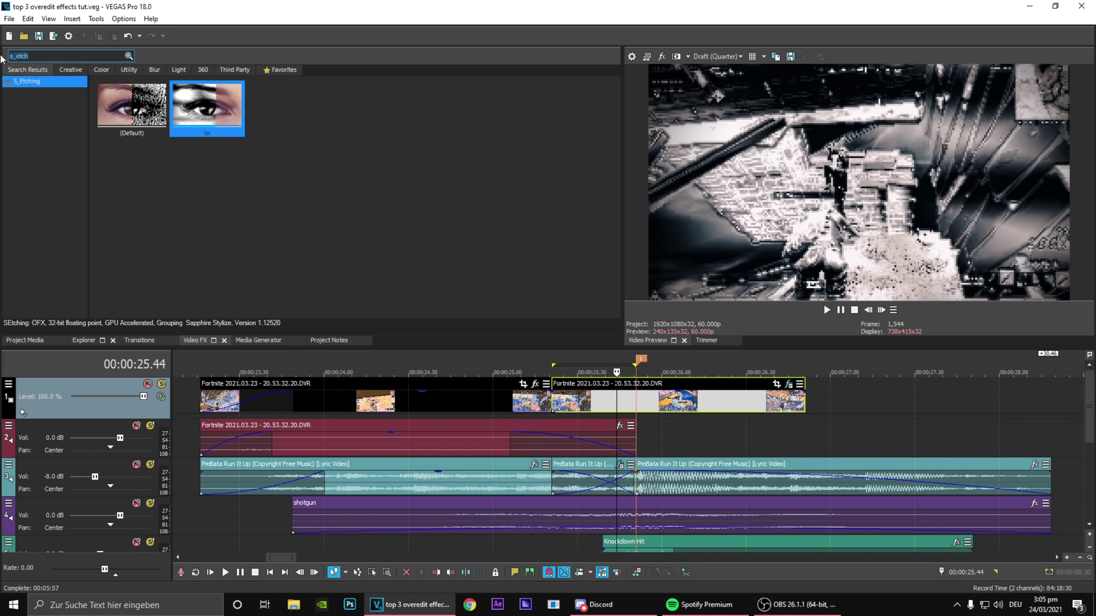
key("BackSpace")
type("s_ps")
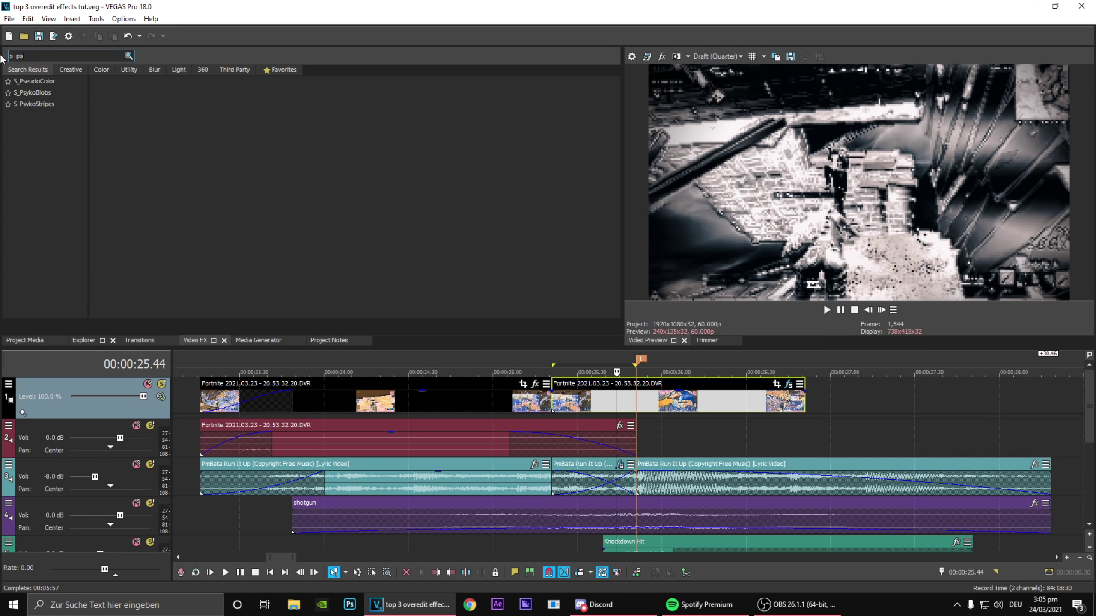
left_click(33, 92)
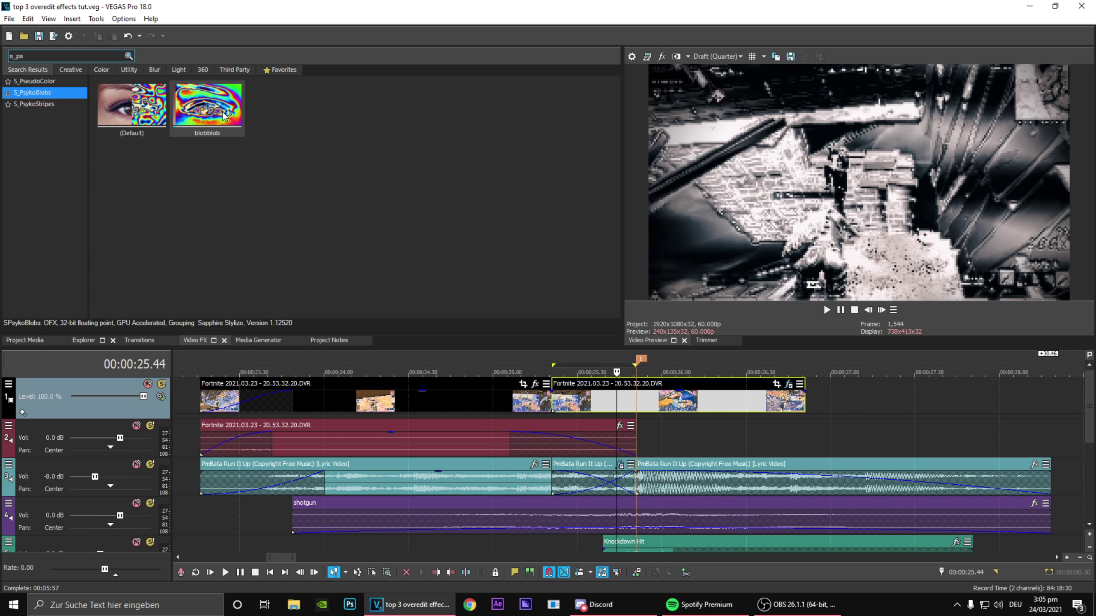
left_click_drag(207, 108, 590, 405)
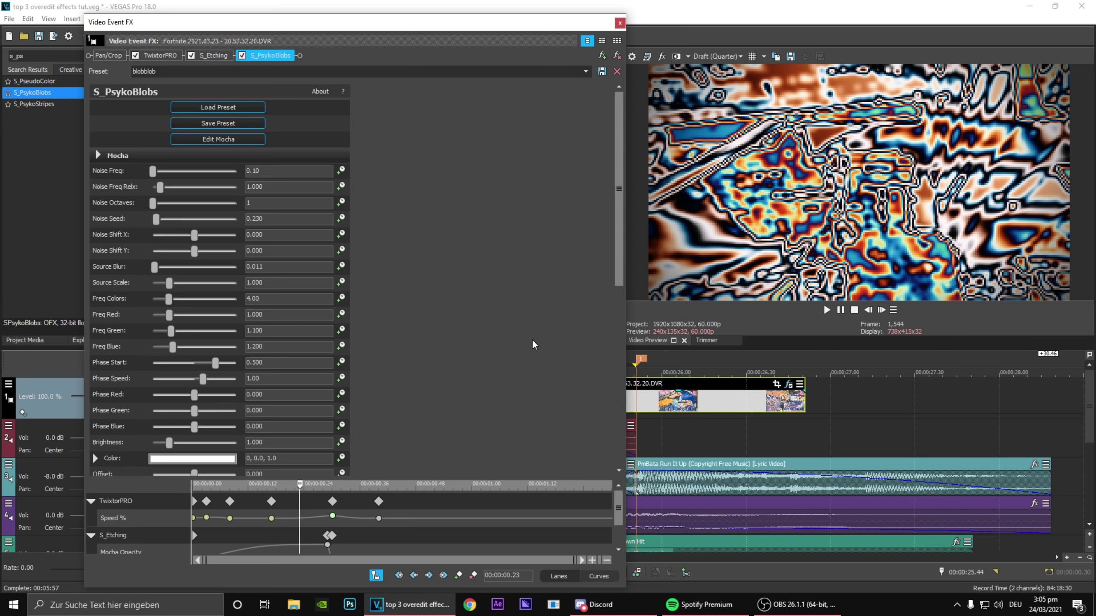
- Animate S_PsykoBlobs' Mix With Source and add keyframes at 00:00:00.29 and 00:00:00.30
scroll(534, 344, "down", 1)
scroll(501, 336, "down", 3)
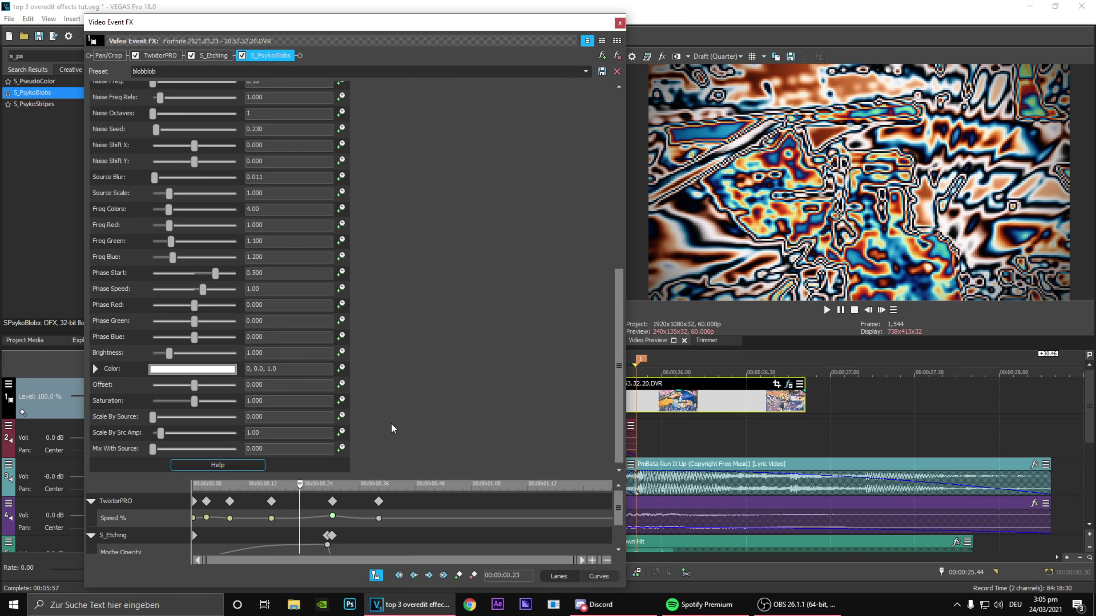
left_click(341, 450)
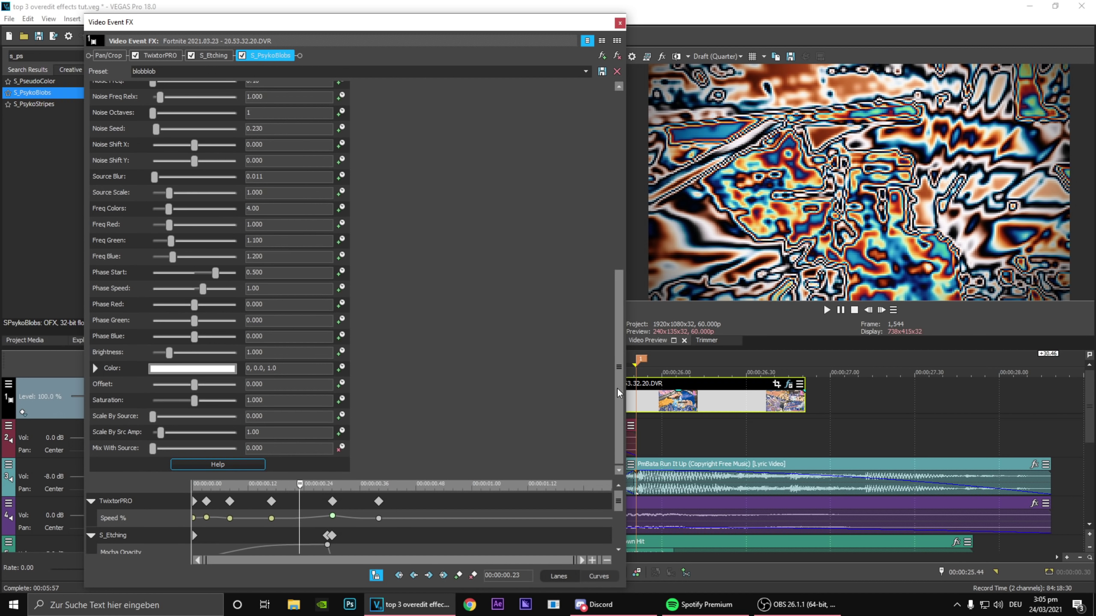
scroll(618, 518, "down", 1)
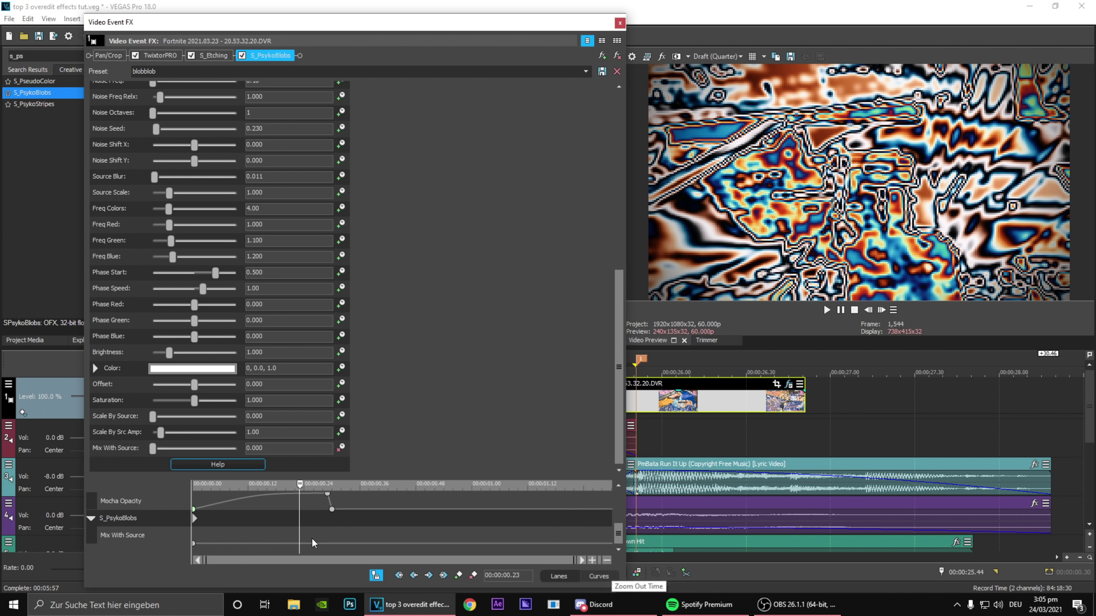
left_click(328, 526)
left_click(458, 575)
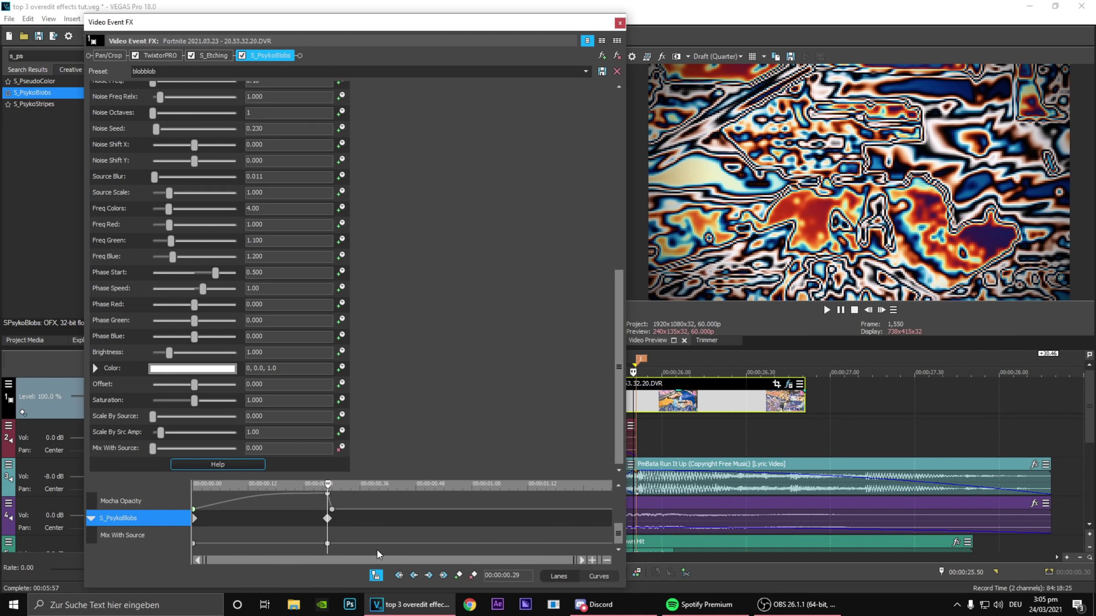
left_click(335, 537)
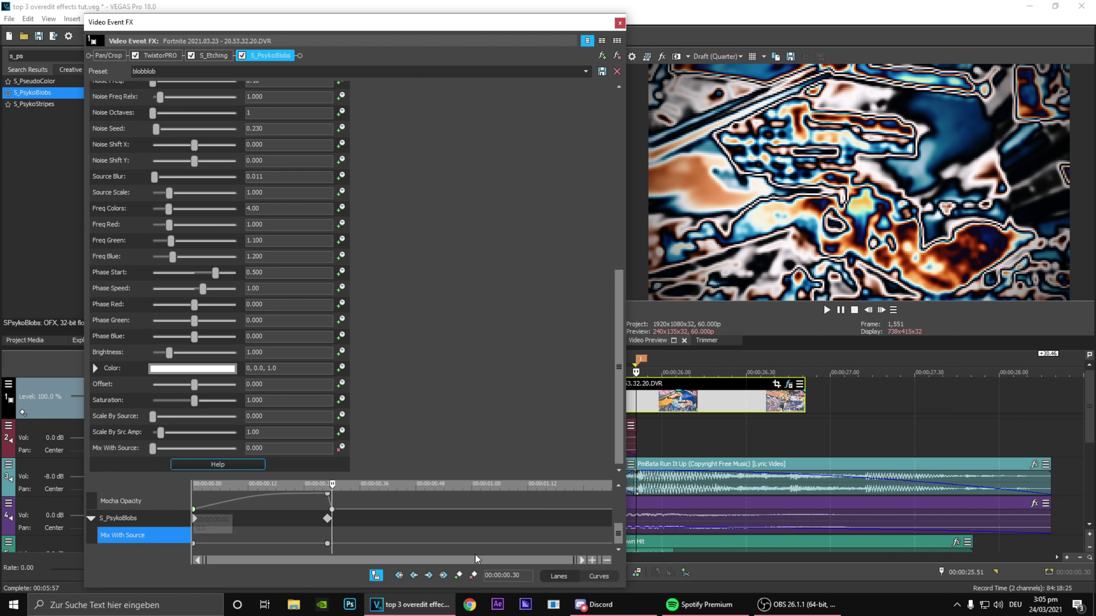
left_click(459, 575)
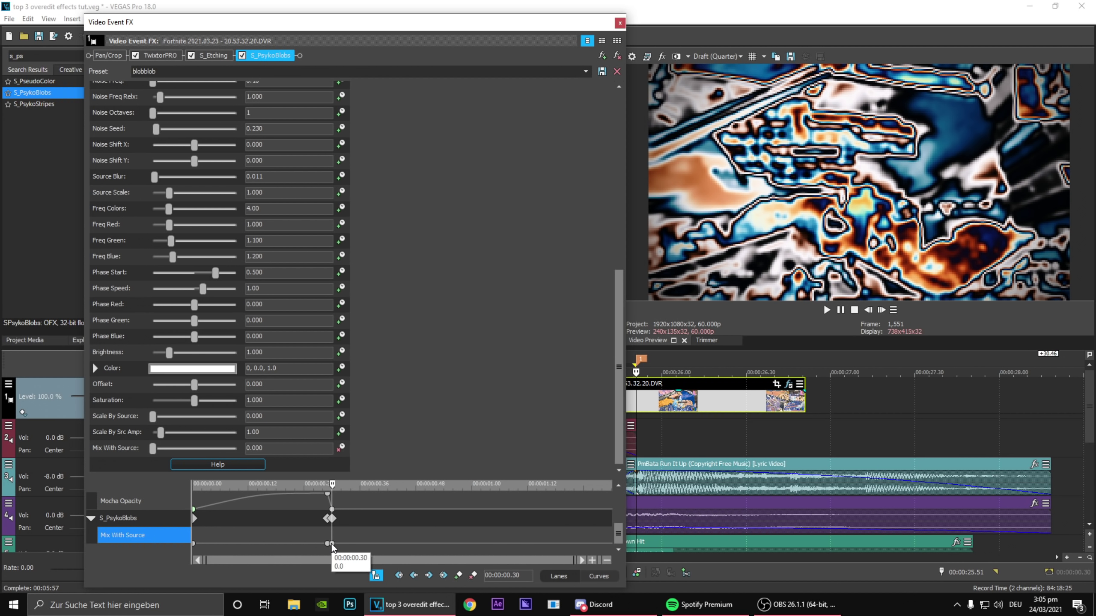
- Set Mix With Source to 1.000 at the first keyframe and at 00:00:00.30, and to 0.749 at 00:00:00.29
left_click(331, 545)
left_click_drag(277, 553, 385, 553)
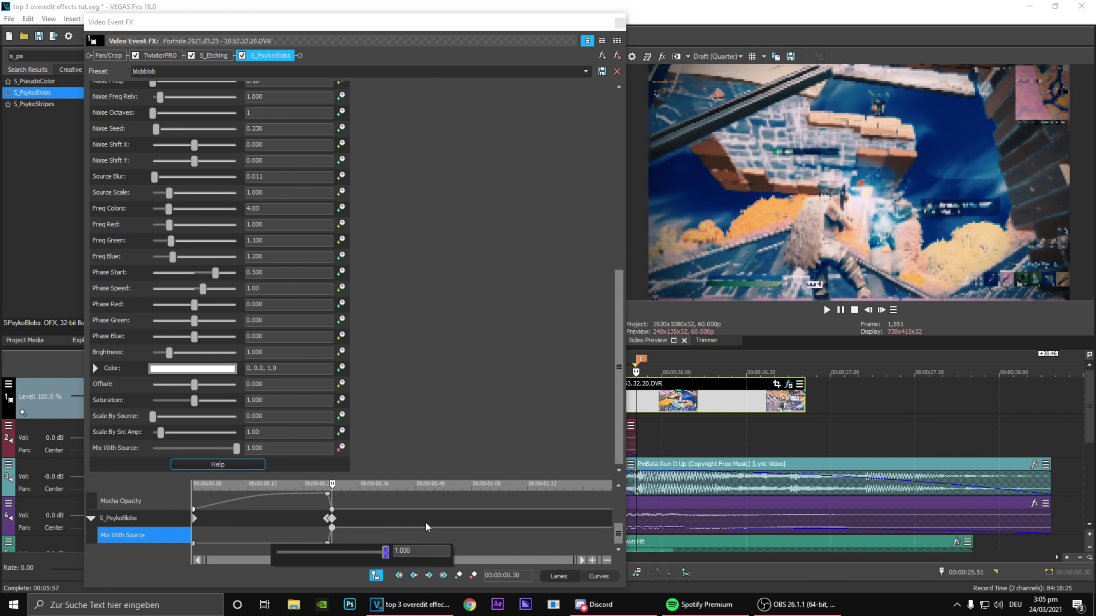
left_click(192, 540)
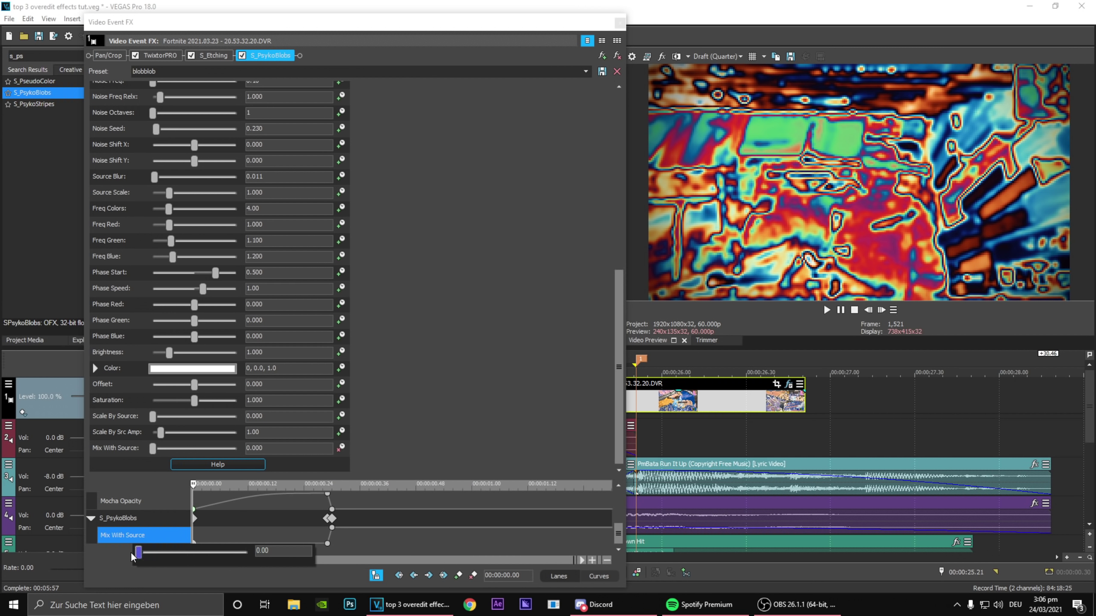
left_click_drag(139, 552, 247, 552)
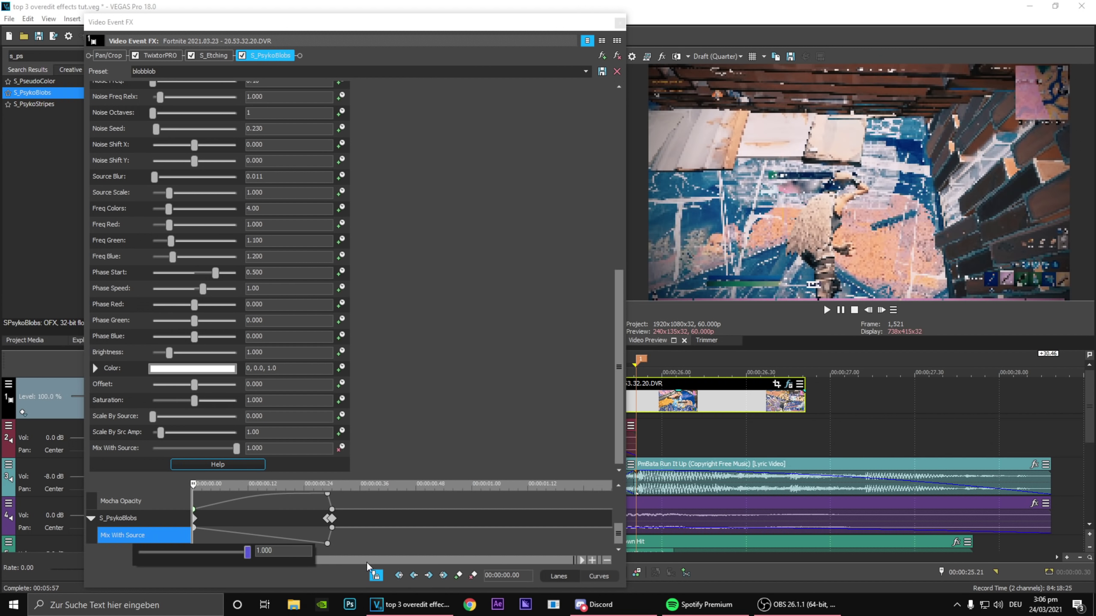
left_click(327, 543)
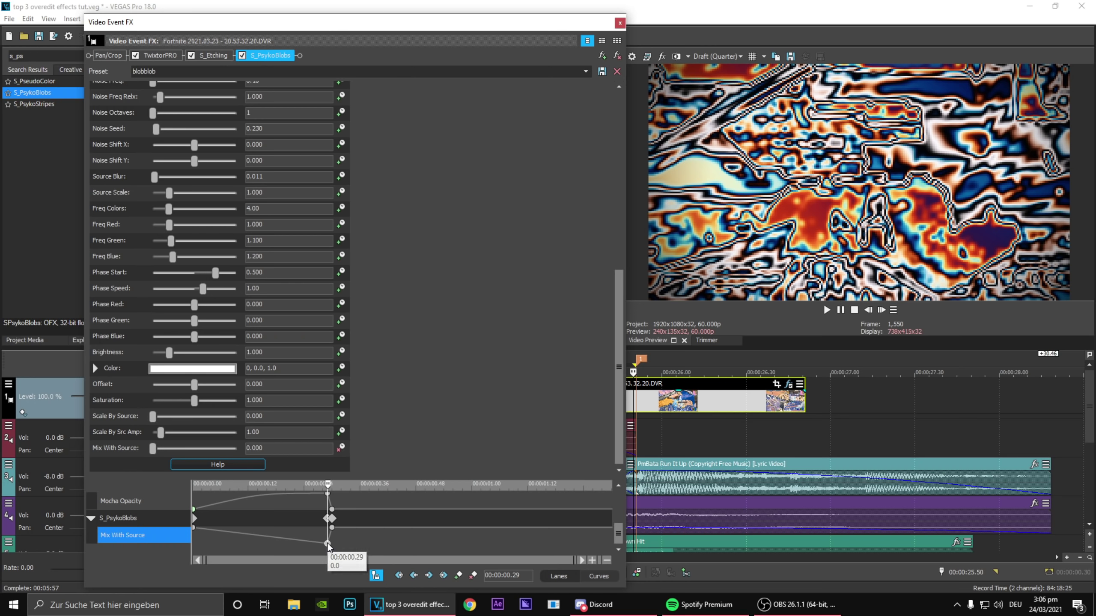
left_click_drag(272, 554, 353, 560)
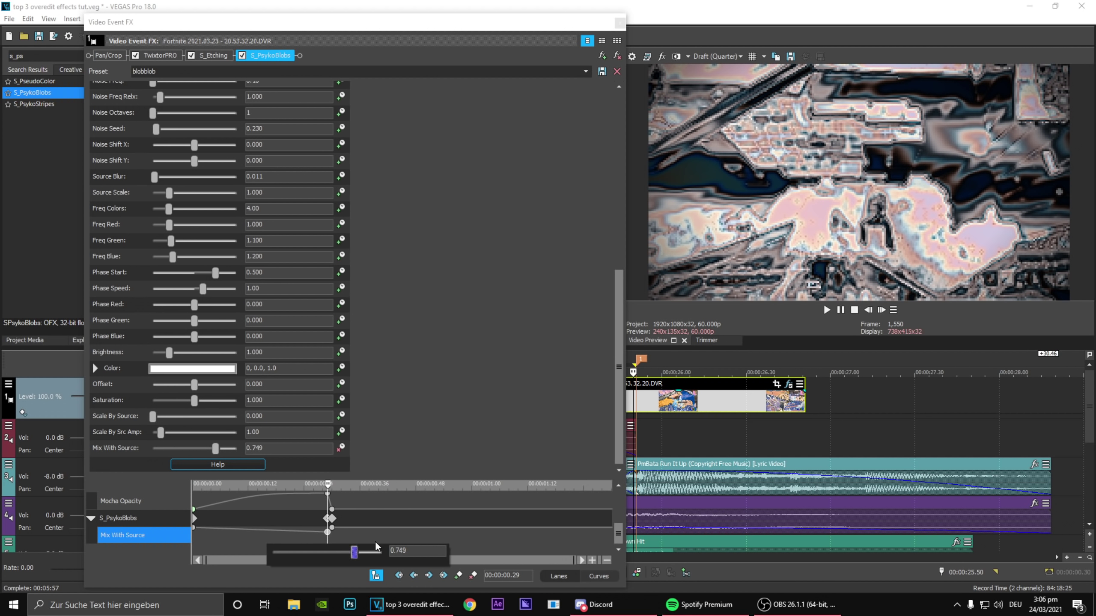
- Set Mix With Source to 0.796 at 00:00:00.29 and toggle S_PsykoBlobs off and on to compare the look
left_click_drag(355, 556, 360, 558)
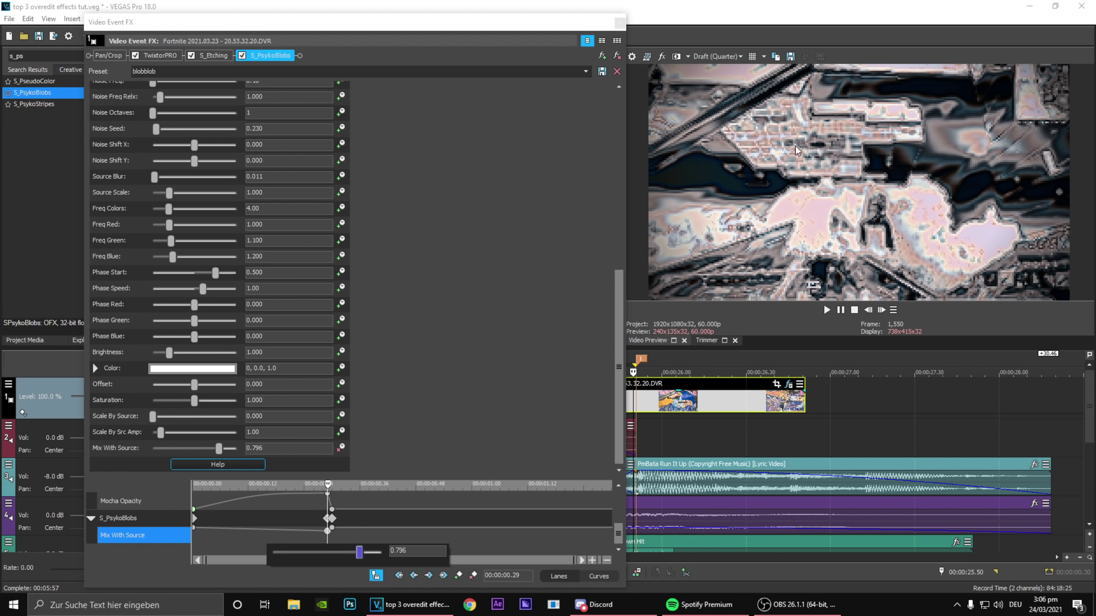
left_click(242, 55)
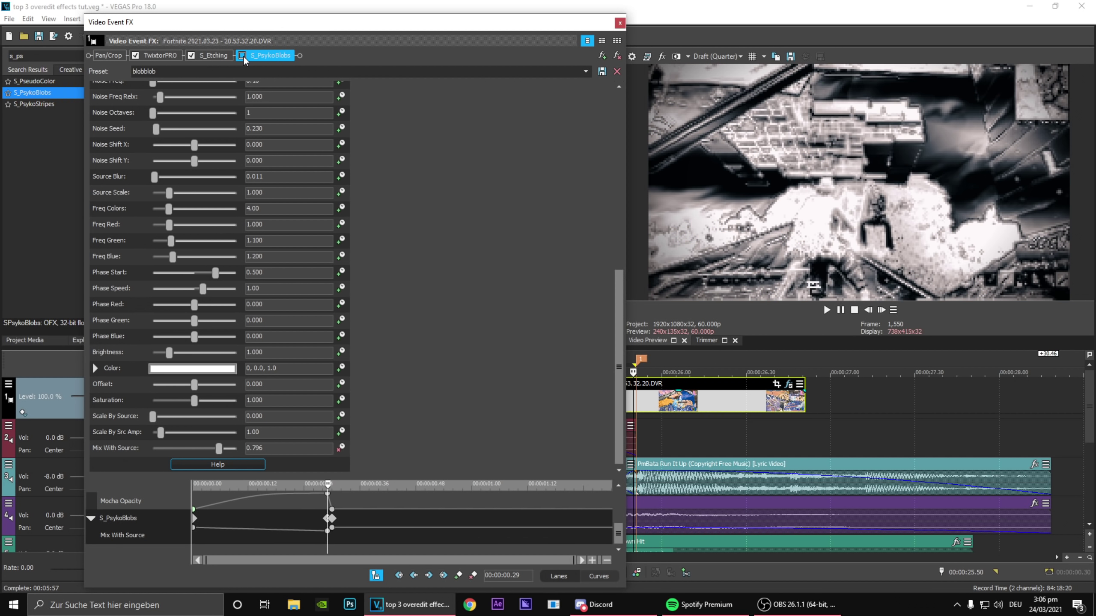
left_click(242, 55)
left_click(242, 55)
left_click(242, 55)
left_click(242, 55)
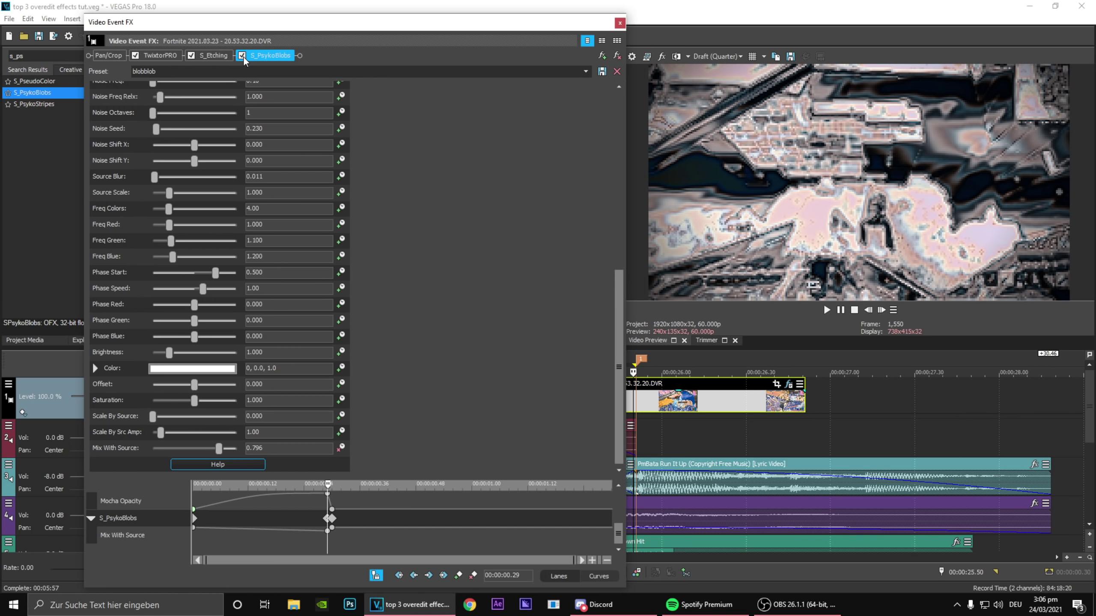
- Try Fast Fade on the first Mix With Source keyframe and preview the build-up
left_click(196, 527)
right_click(198, 527)
left_click(230, 452)
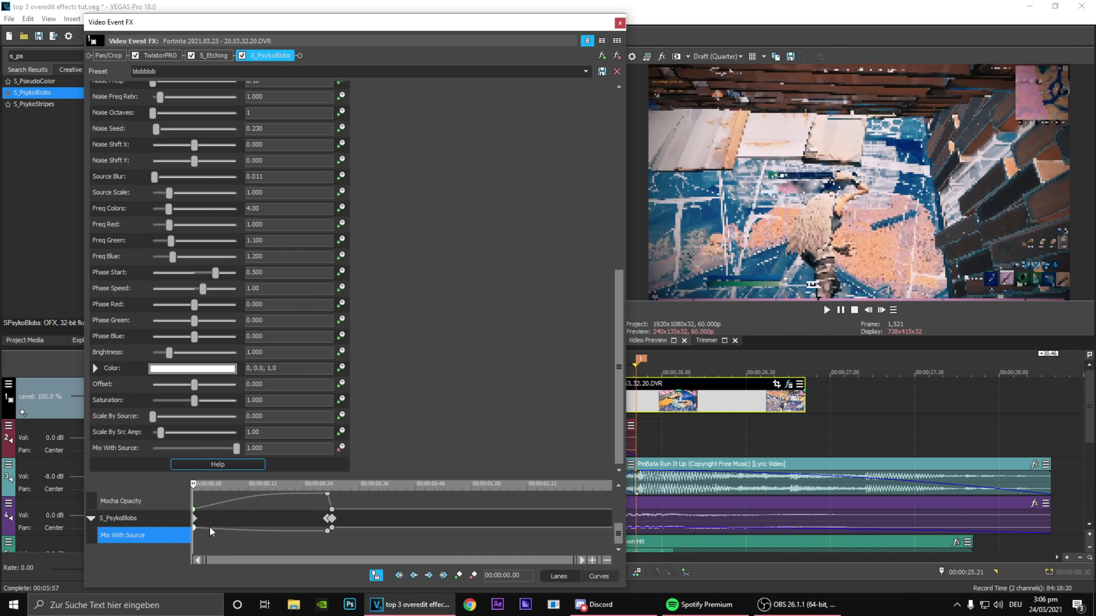
left_click_drag(207, 526, 325, 579)
left_click(254, 520)
key("space")
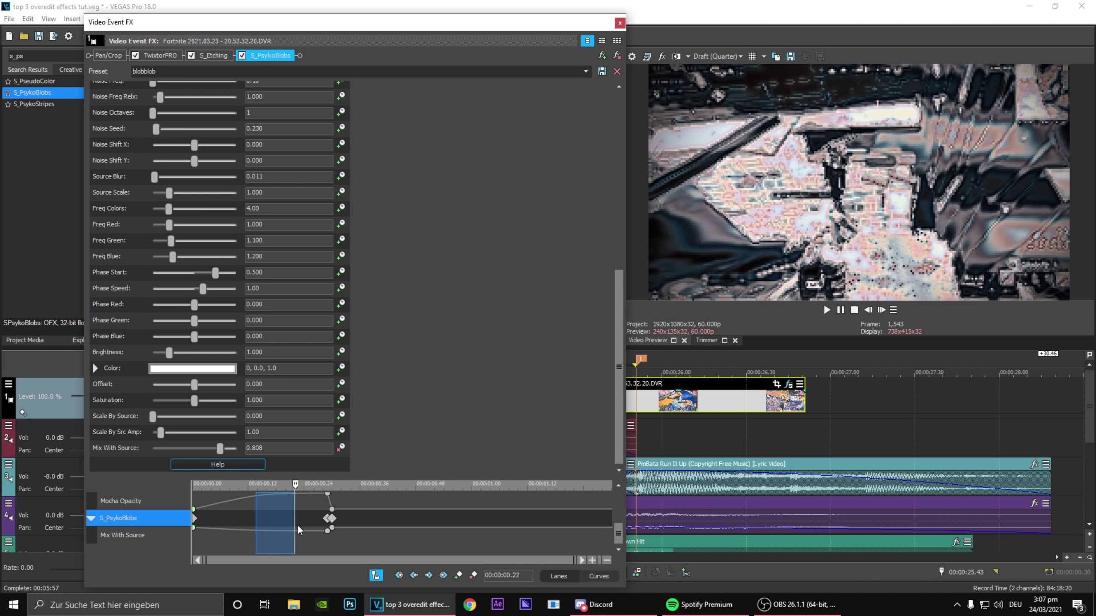
key("space")
- Change the first Mix With Source keyframe to Slow Fade, preview the transition, and close the effect settings
left_click(194, 528)
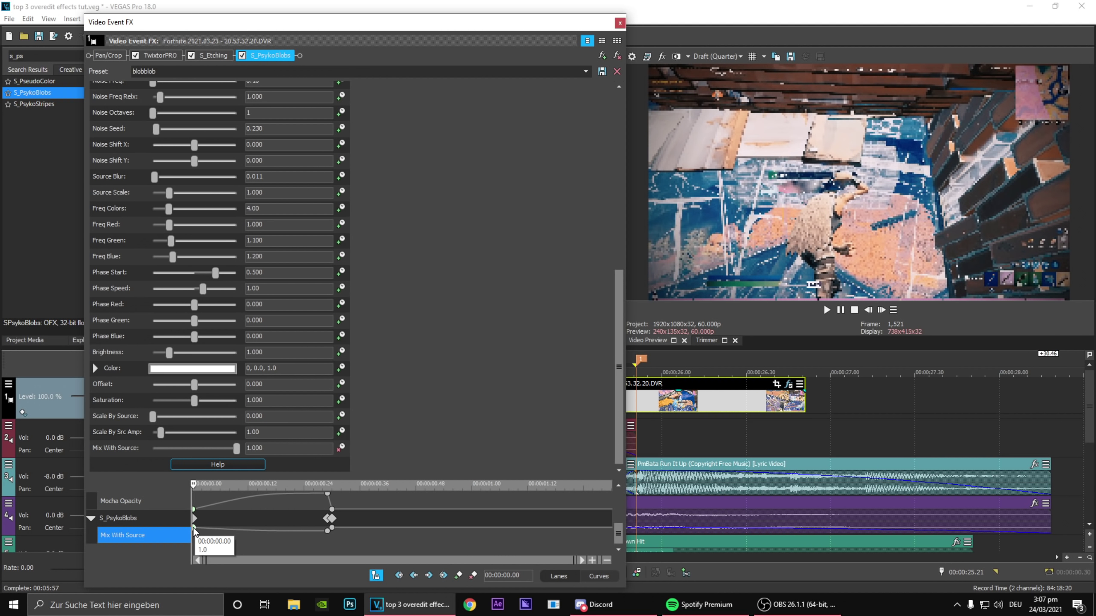
right_click(194, 527)
left_click(228, 465)
left_click_drag(212, 512, 300, 553)
left_click(231, 533)
left_click(299, 554)
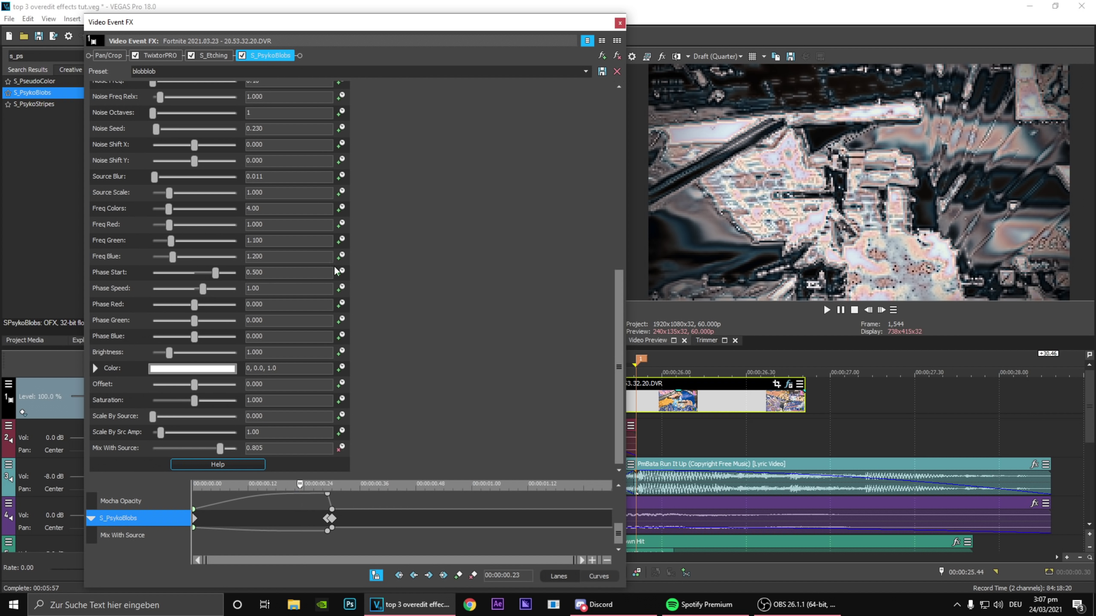
left_click(304, 13)
left_click(619, 23)
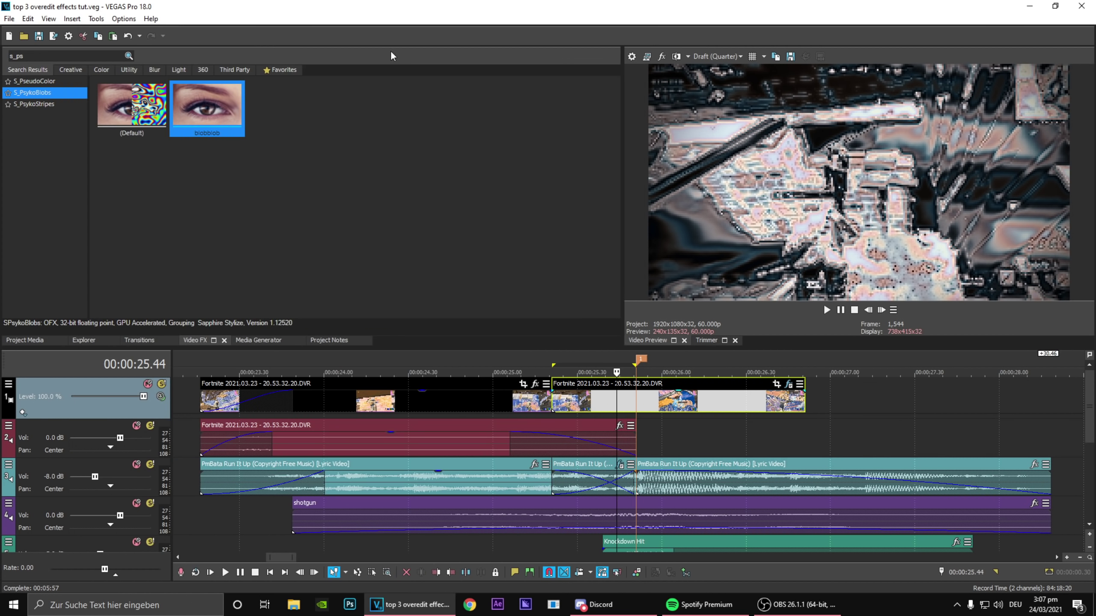
- Find uni.Unmult with the search "unmu" and apply its default preset to the second Fortnite clip
key("BackSpace")
key("BackSpace")
key("BackSpace")
key("BackSpace")
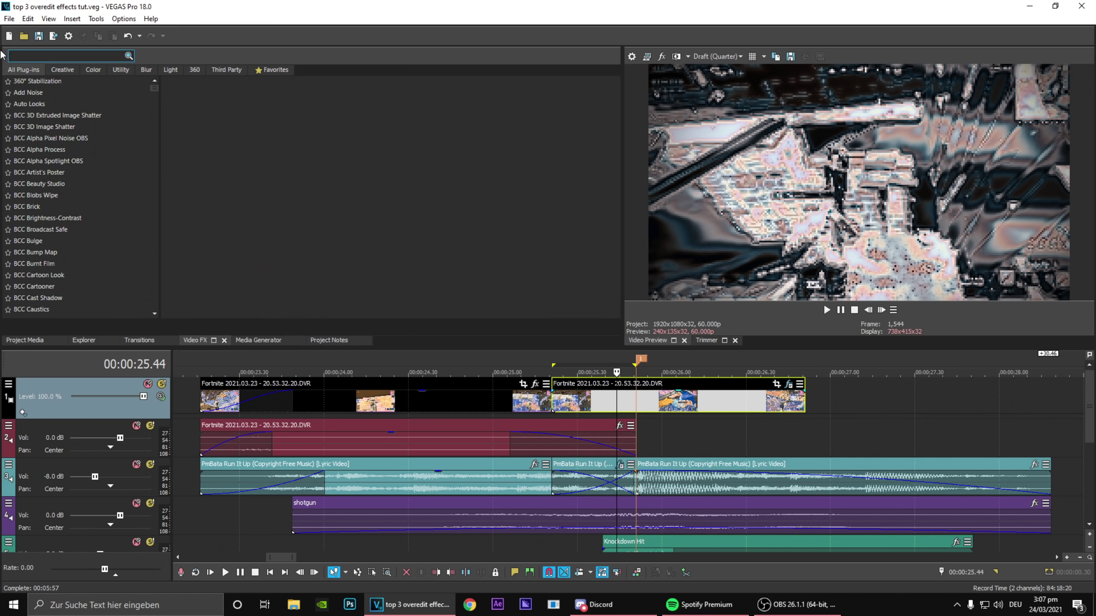
type("unmu")
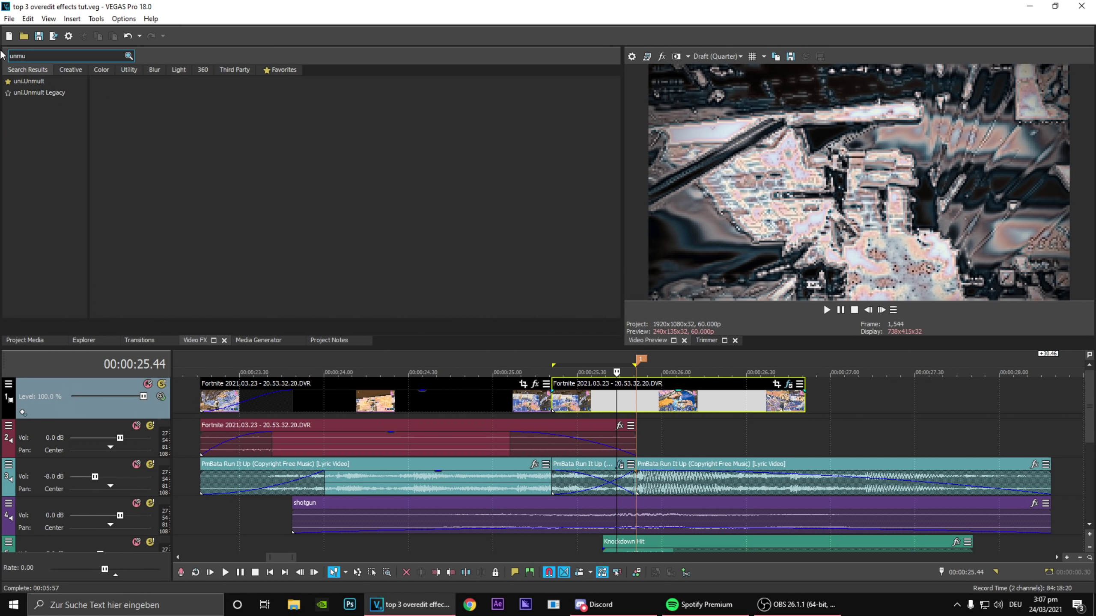
left_click(50, 80)
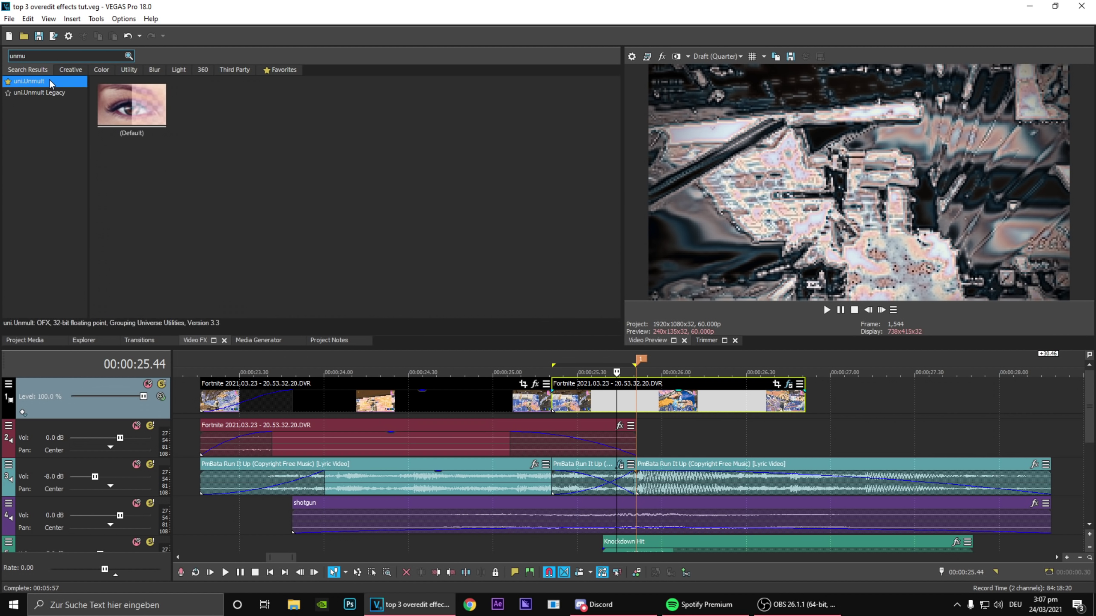
left_click_drag(131, 111, 583, 401)
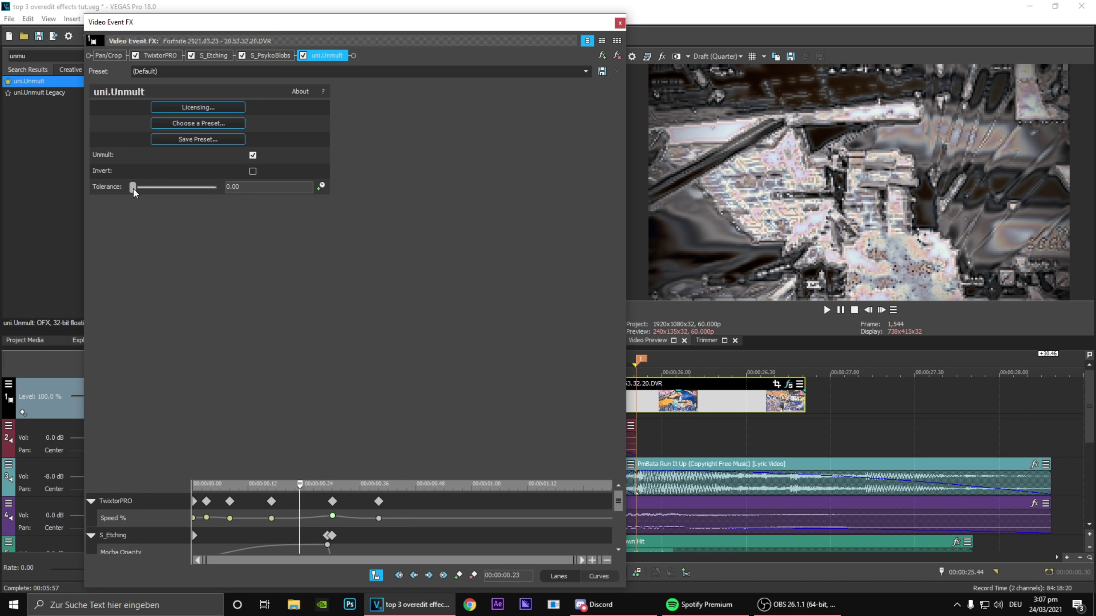
- Set the uni.Unmult Tolerance to 53.06, animate it, and add keyframes at 00:00:00.29 and 00:00:00.30
left_click_drag(134, 190, 180, 201)
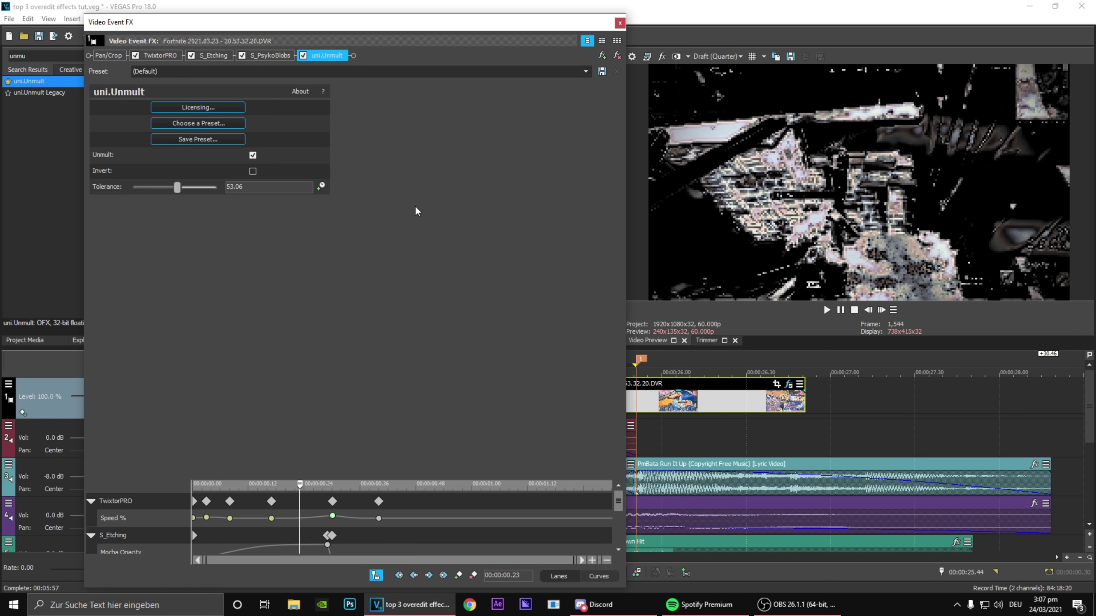
left_click(321, 186)
left_click_drag(618, 499, 618, 536)
left_click(457, 578)
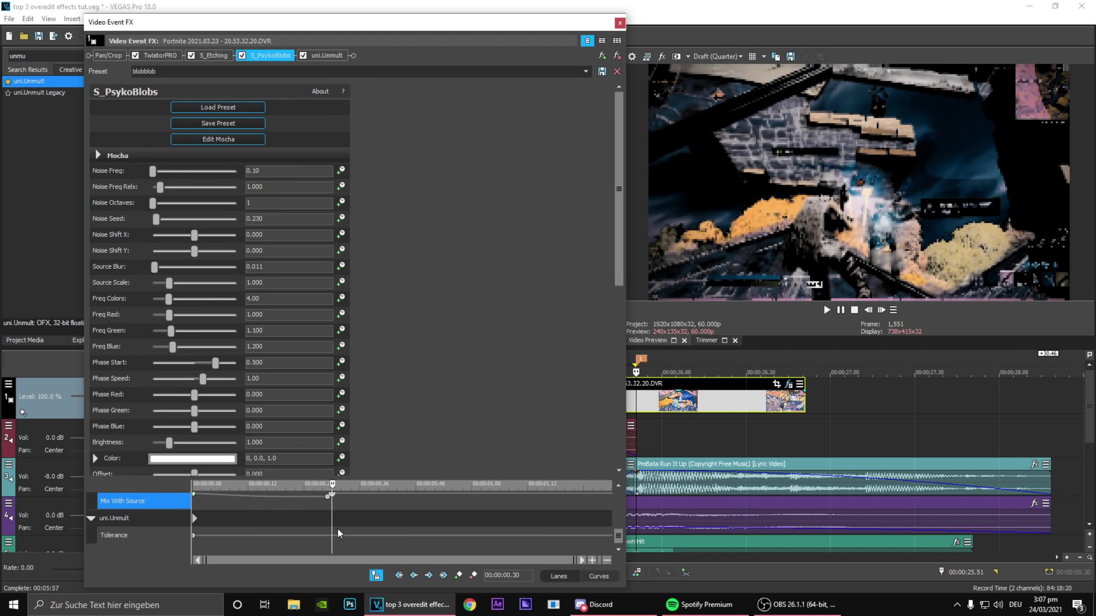
left_click(150, 519)
left_click(473, 575)
left_click(324, 535)
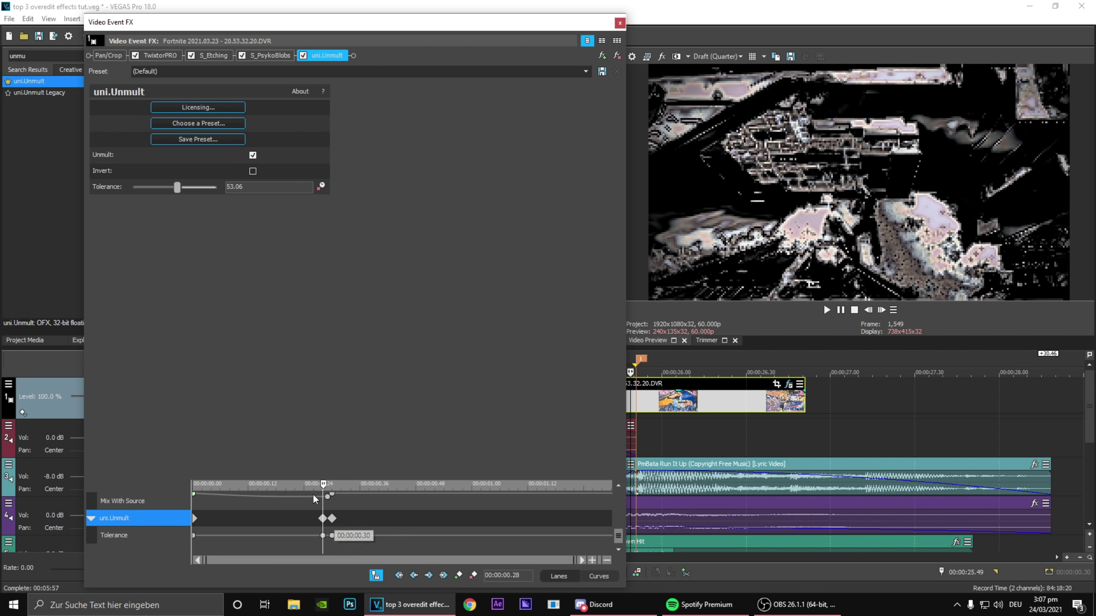
left_click_drag(323, 518, 138, 552)
- Set Tolerance to 0.00 at the first keyframe and at 00:00:00.30, and to 71.73 at 00:00:00.29
double_click(195, 535)
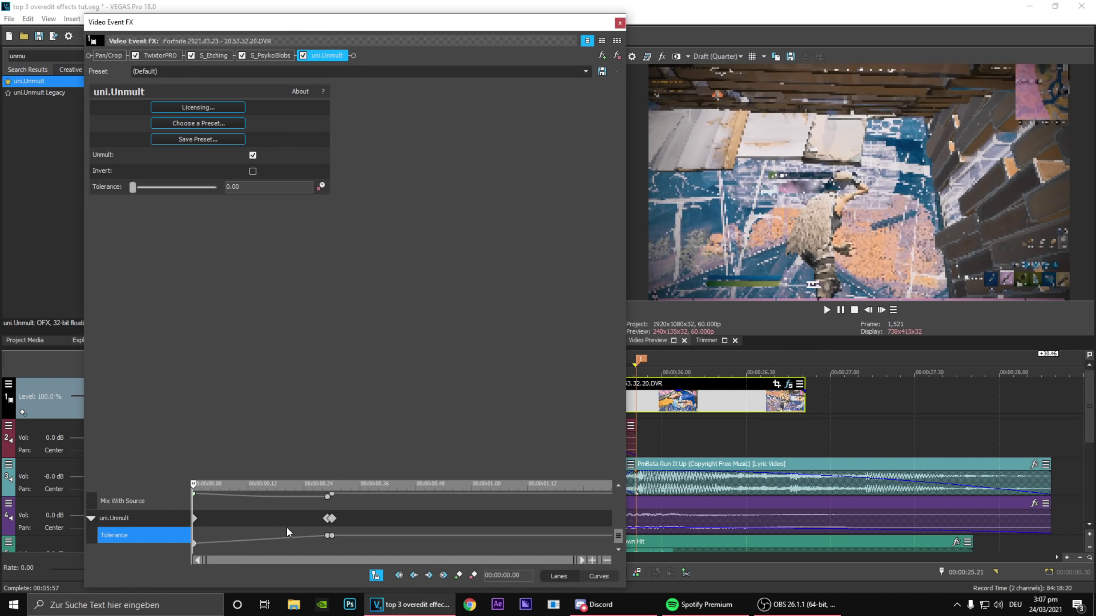
double_click(331, 536)
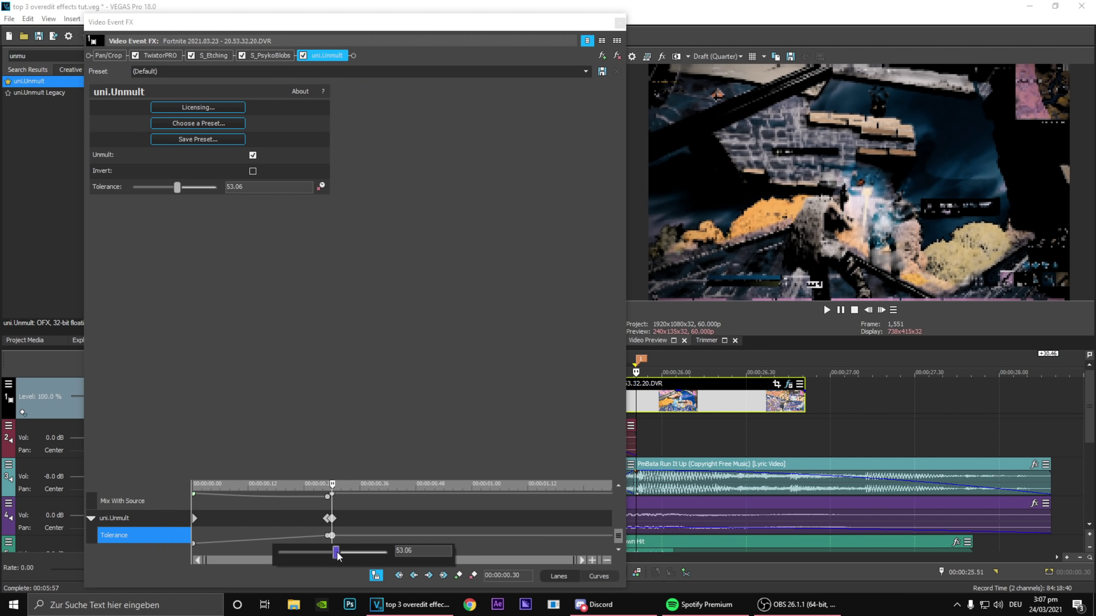
mouse_move(337, 555)
left_mouse_down()
mouse_move(278, 554)
mouse_move(315, 541)
mouse_move(382, 555)
mouse_move(358, 571)
mouse_move(335, 569)
mouse_move(357, 569)
mouse_move(348, 559)
left_mouse_up()
double_click(327, 535)
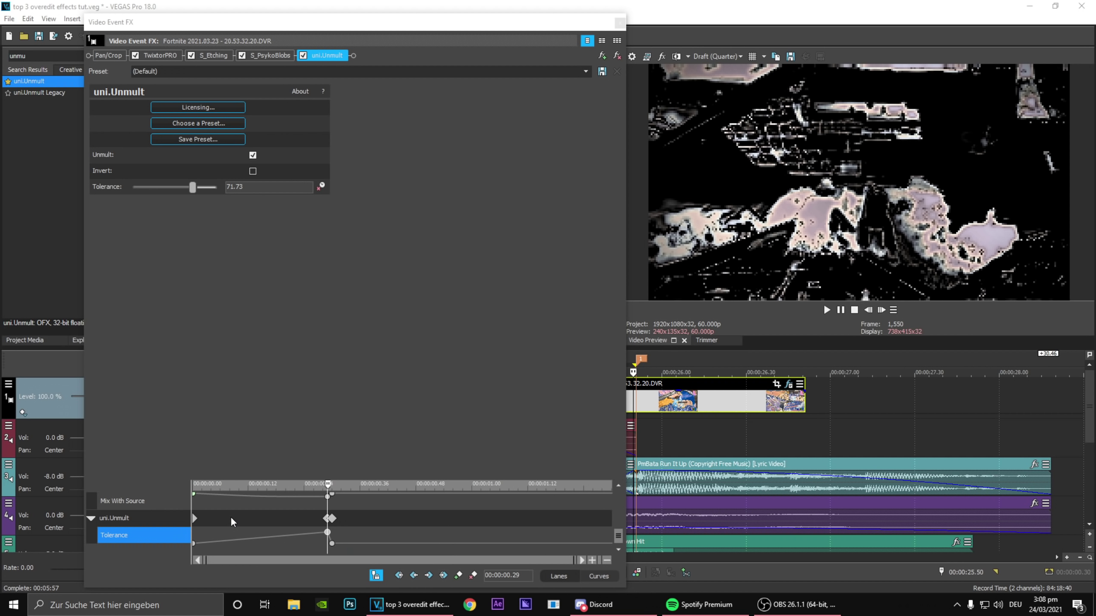
- Change the first Tolerance keyframe to Slow Fade, preview it, then close the effect settings and save the project
left_click(196, 544)
right_click(193, 544)
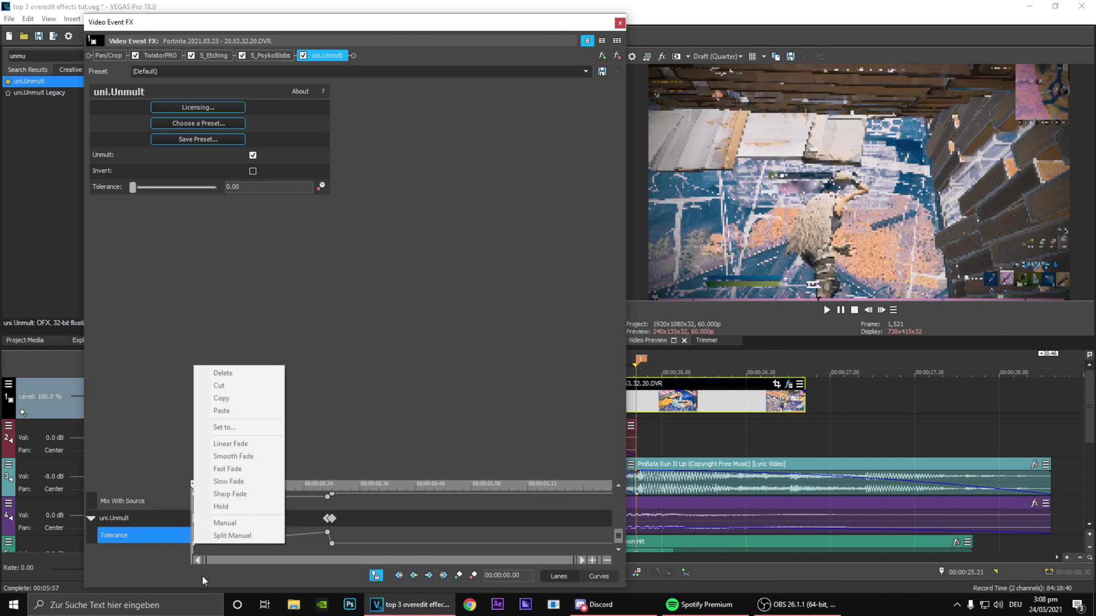
left_click(195, 545)
right_click(194, 544)
left_click(236, 485)
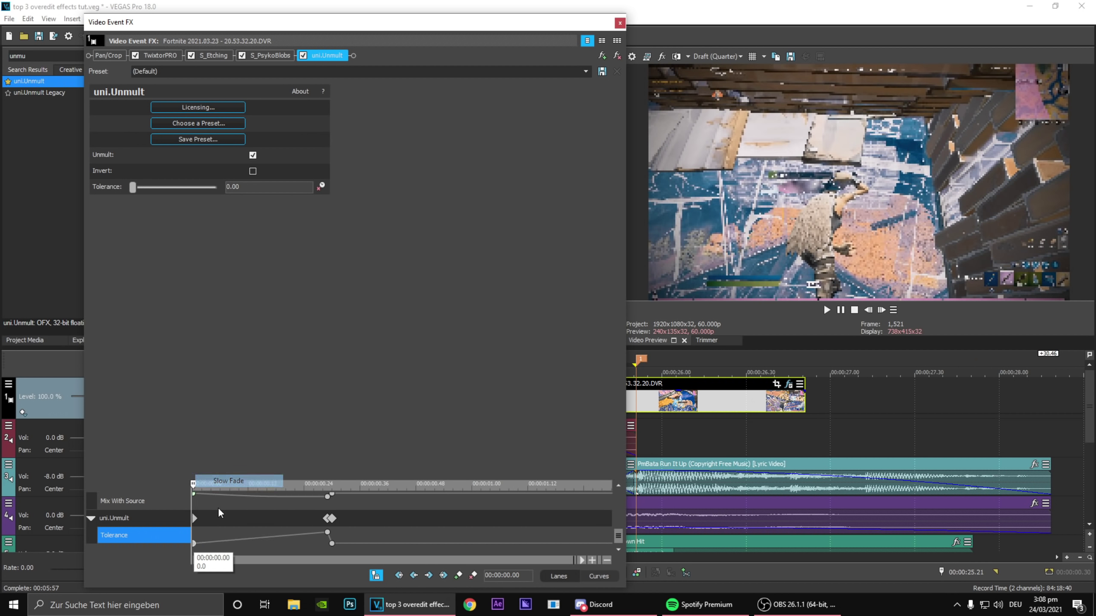
left_click_drag(210, 542, 209, 577)
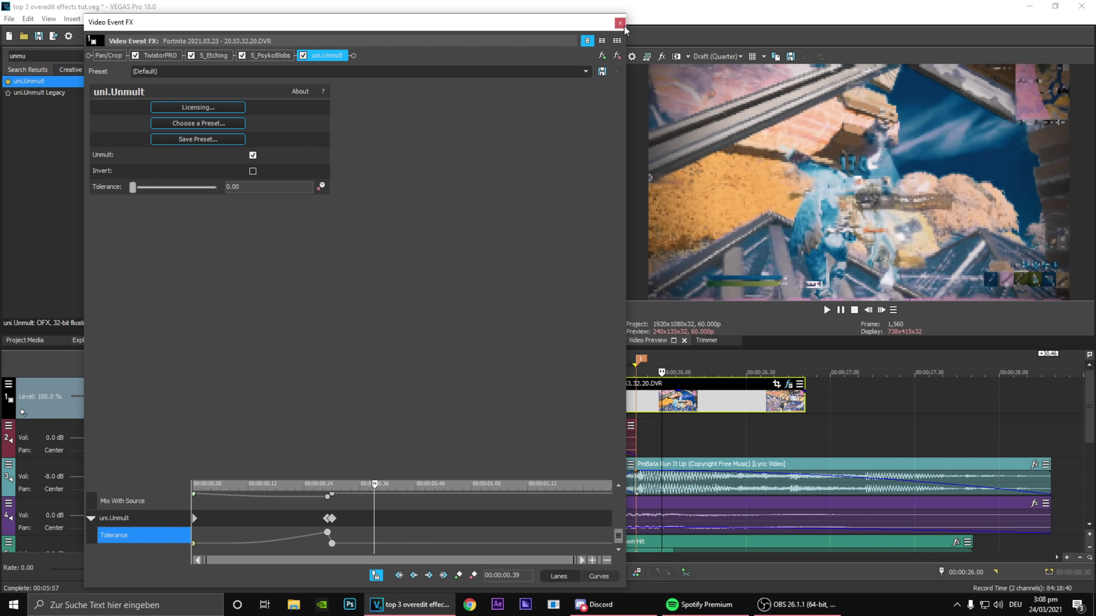
left_click(620, 23)
left_click(40, 37)
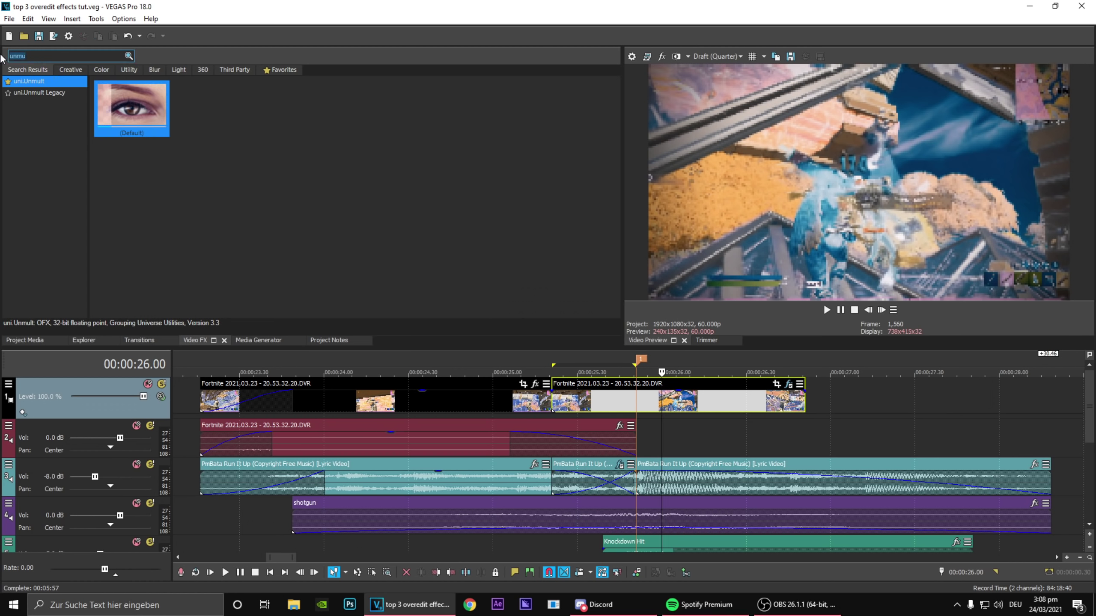
- Find S_Shake with the search "shake" and apply its "cleanmidshake" preset to the second Fortnite clip
type("shake")
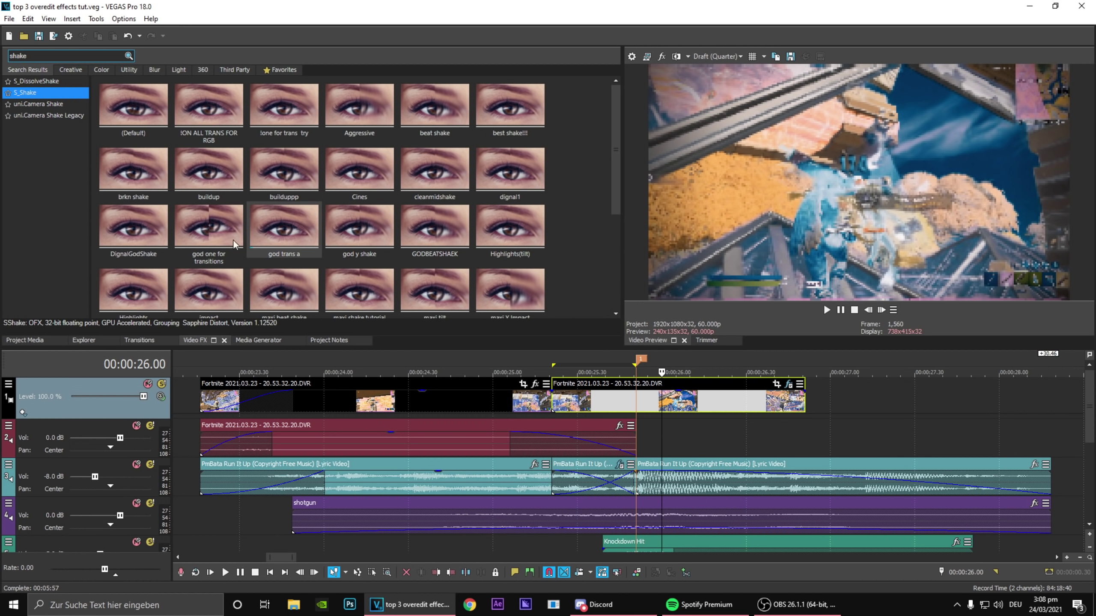
left_click_drag(431, 175, 448, 188)
left_click_drag(695, 400, 695, 397)
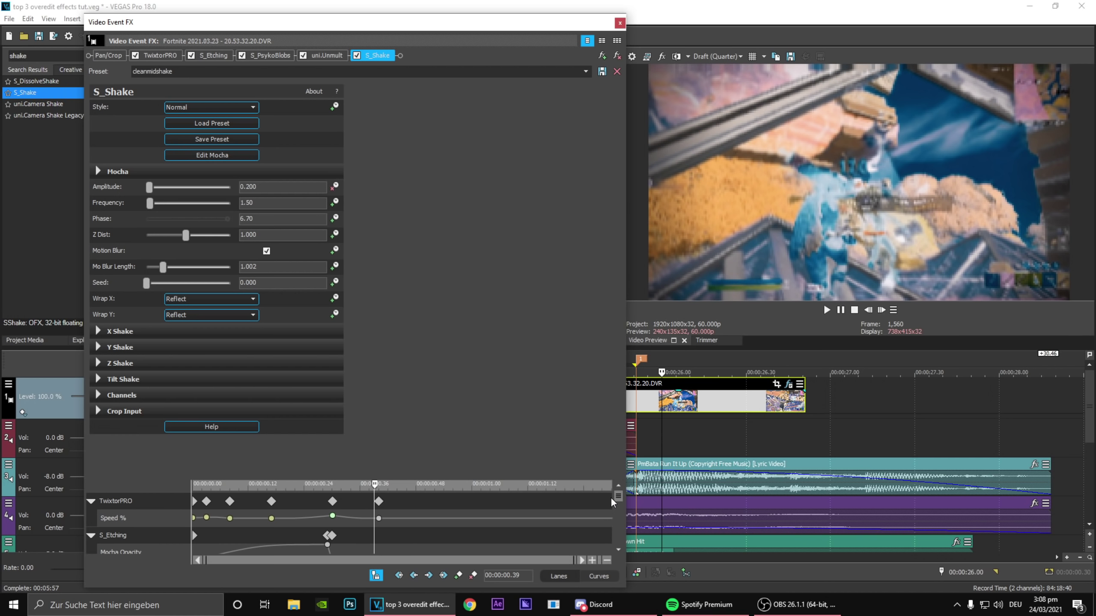
- Add a 0.000 Amplitude keyframe for S_Shake at 00:00:01.30 and change the 00:00:00.30 keyframe to Slow Fade
scroll(612, 502, "down", 5)
left_click(149, 530)
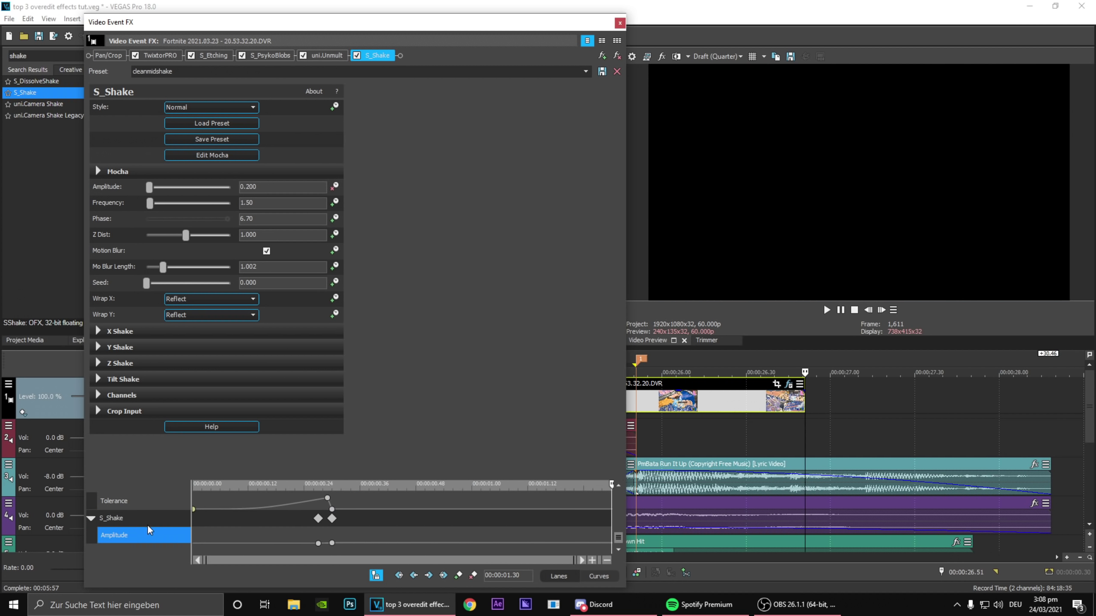
right_click(332, 543)
left_click(364, 480)
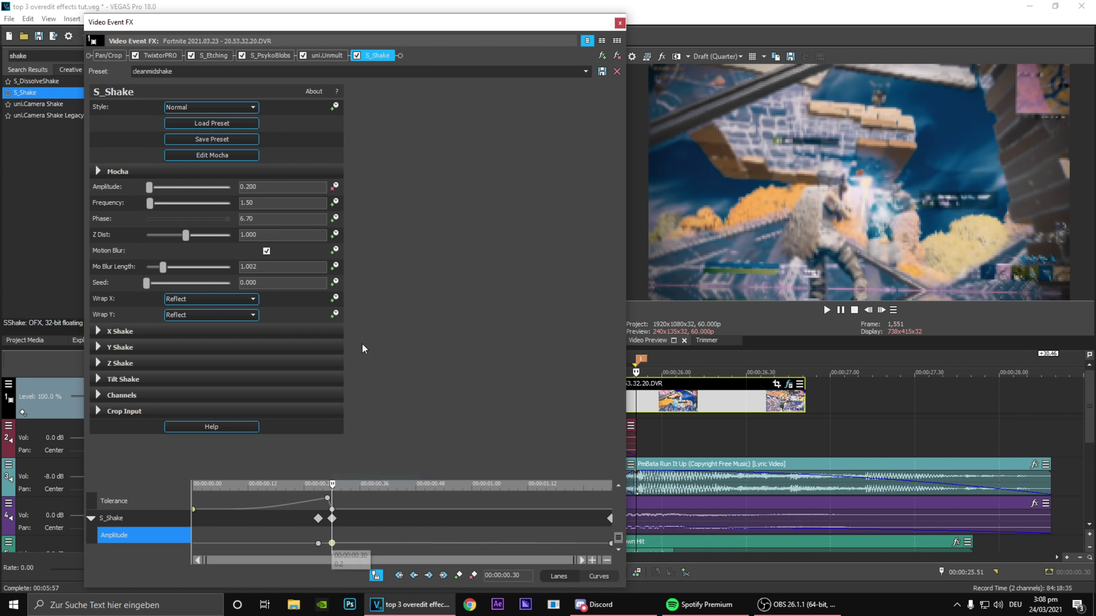
- Animate S_Shake's Z Dist and add keyframes at 00:00:00.30 and 00:00:00.18
scroll(620, 545, "down", 1)
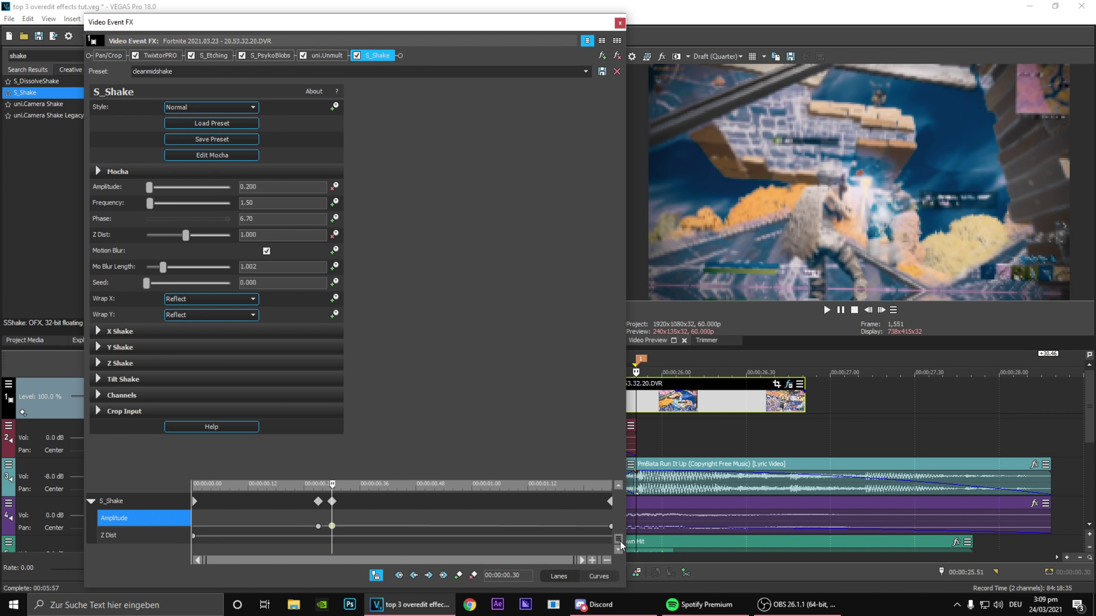
left_click(168, 538)
left_click(459, 575)
left_click_drag(311, 541, 277, 541)
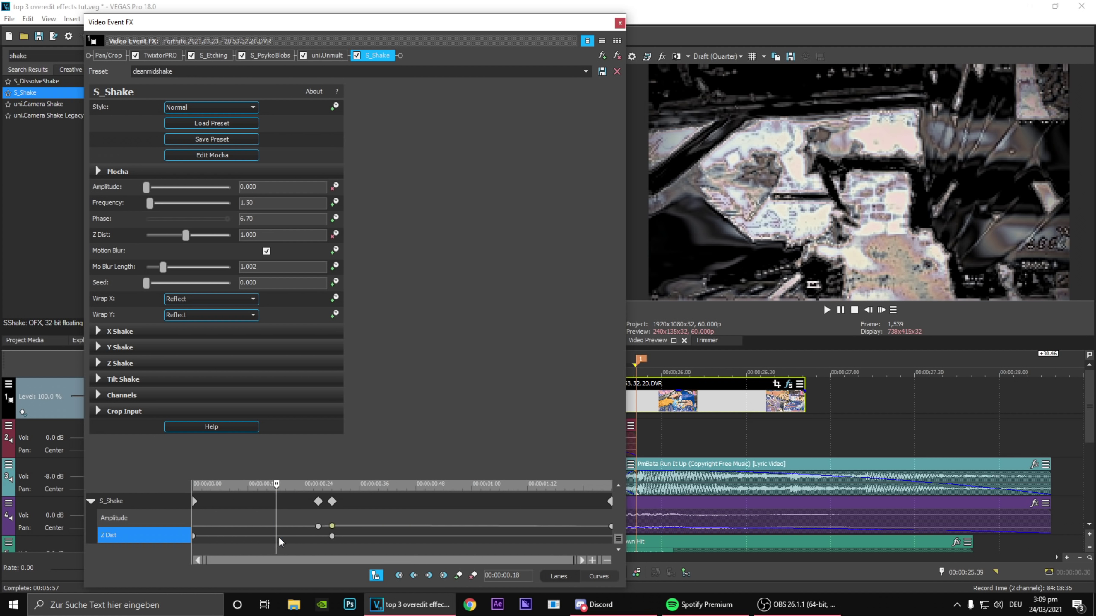
- Set Z Dist to 0.9 at 00:00:00.30 and add a 1.000 keyframe at the clip's end, 00:00:01.30
left_click(335, 537)
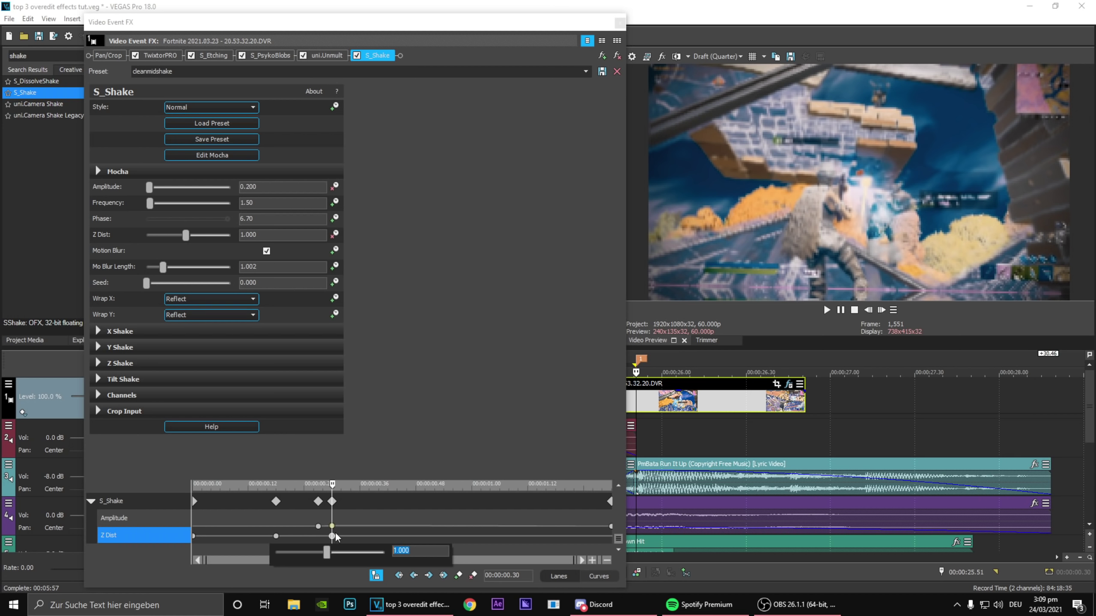
type("0.9")
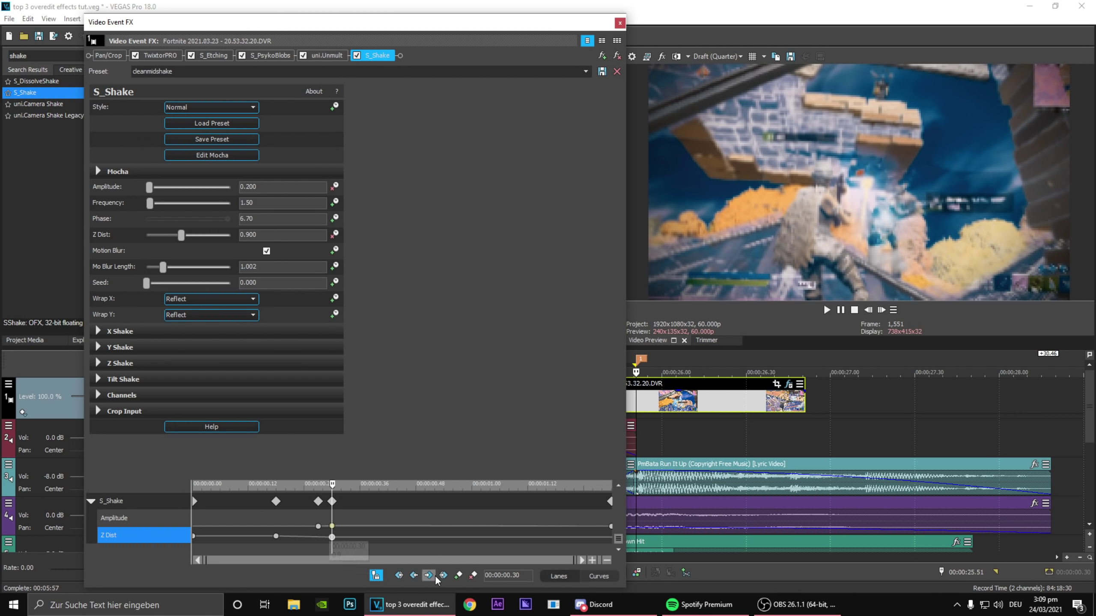
key("Return")
key("End")
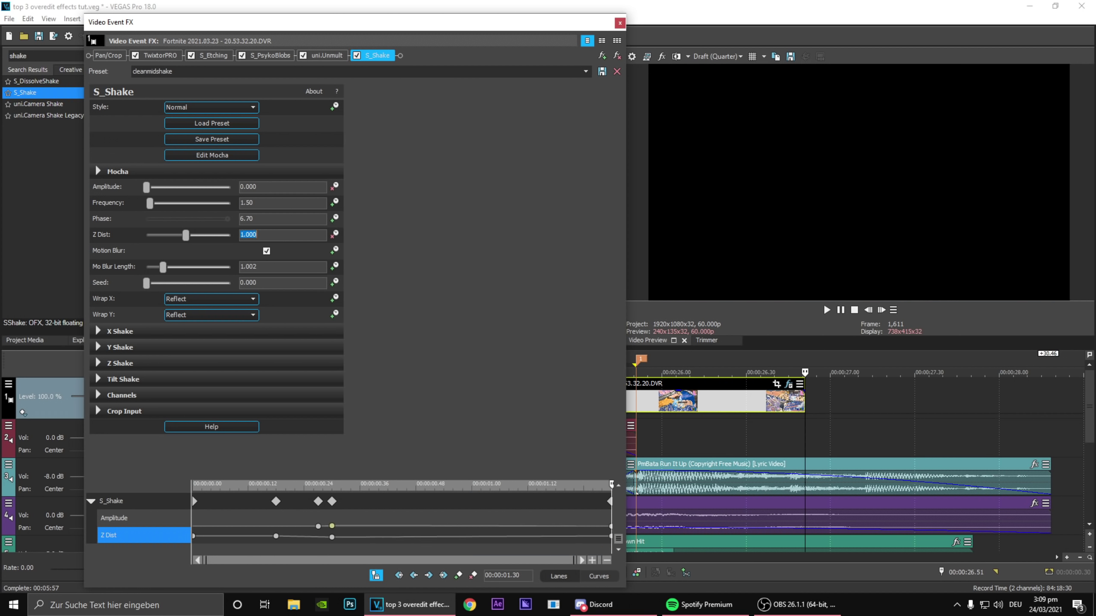
- Change the Z Dist keyframes at 00:00:00.18 and 00:00:00.30 to Fast Fade, preview the effect, and close the effect settings
right_click(275, 536)
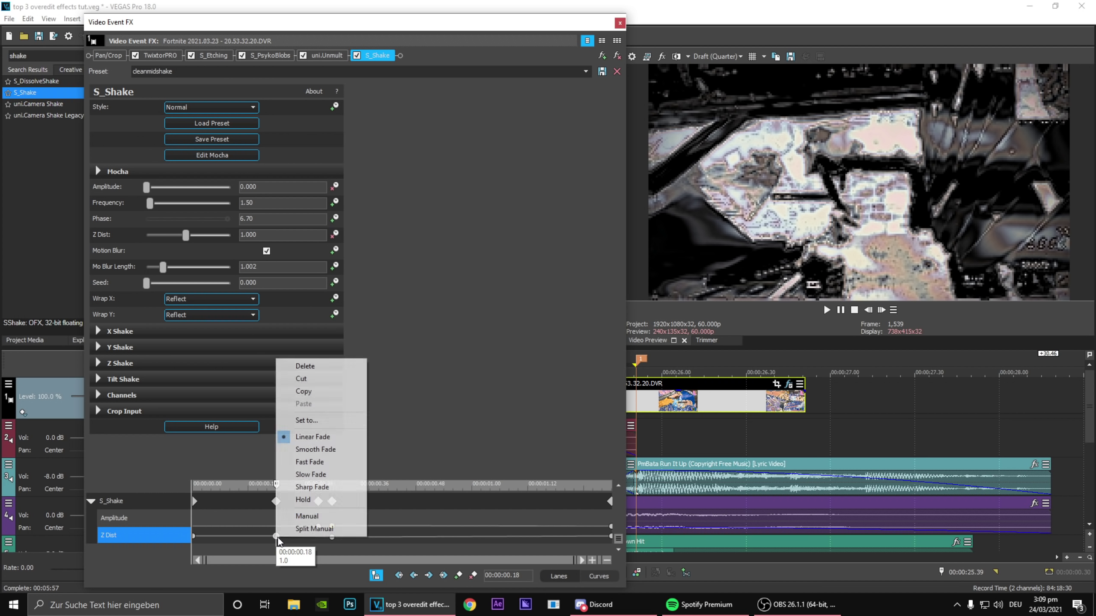
left_click(319, 462)
right_click(332, 537)
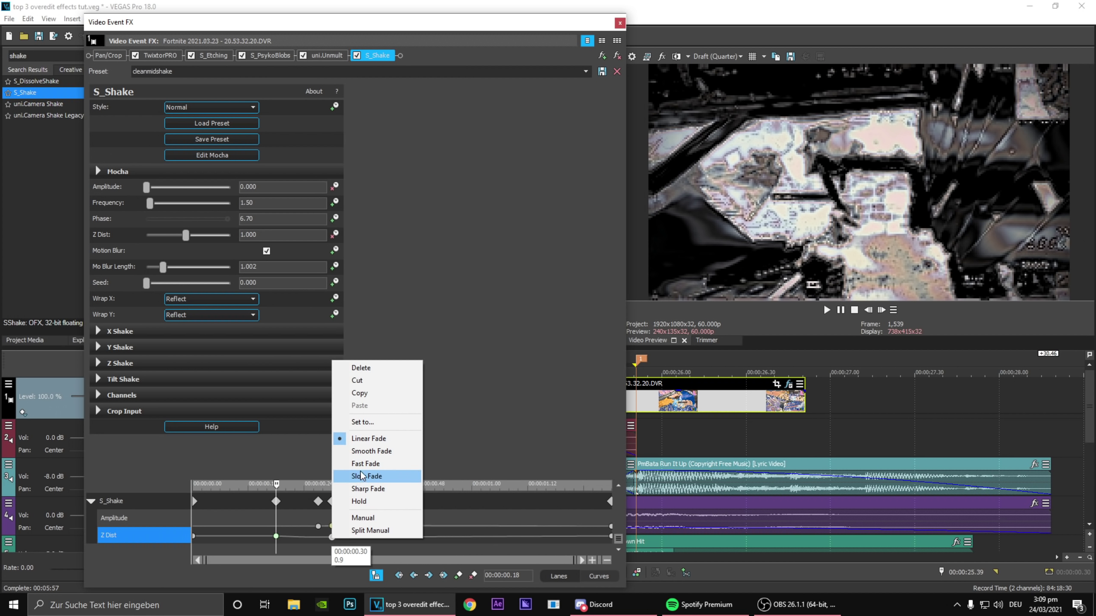
left_click(365, 464)
key("space")
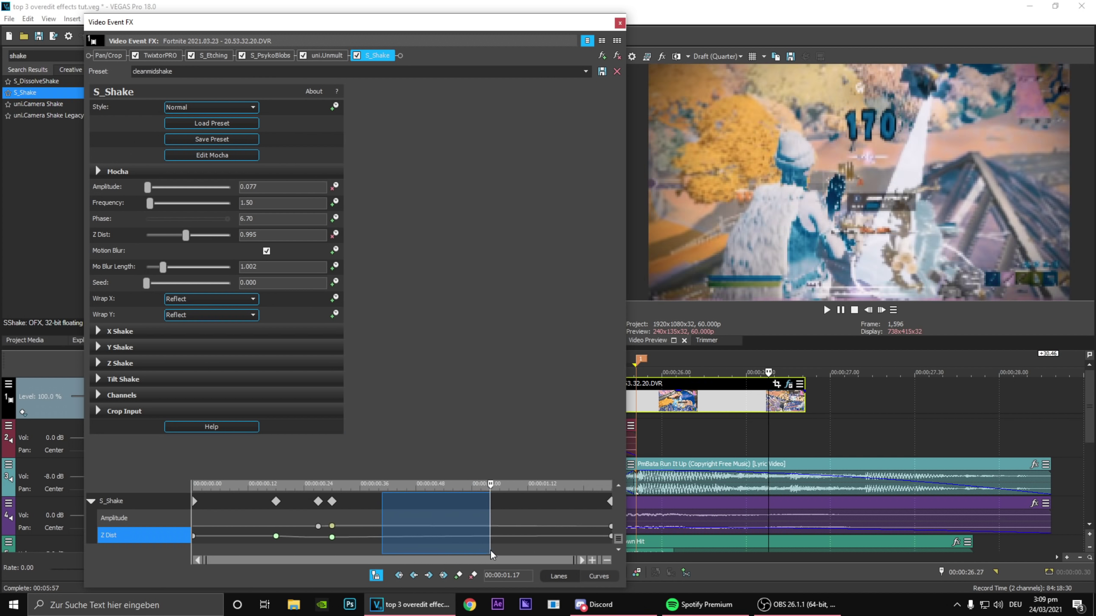
left_click(333, 540)
left_click_drag(332, 544, 309, 557)
left_click(619, 23)
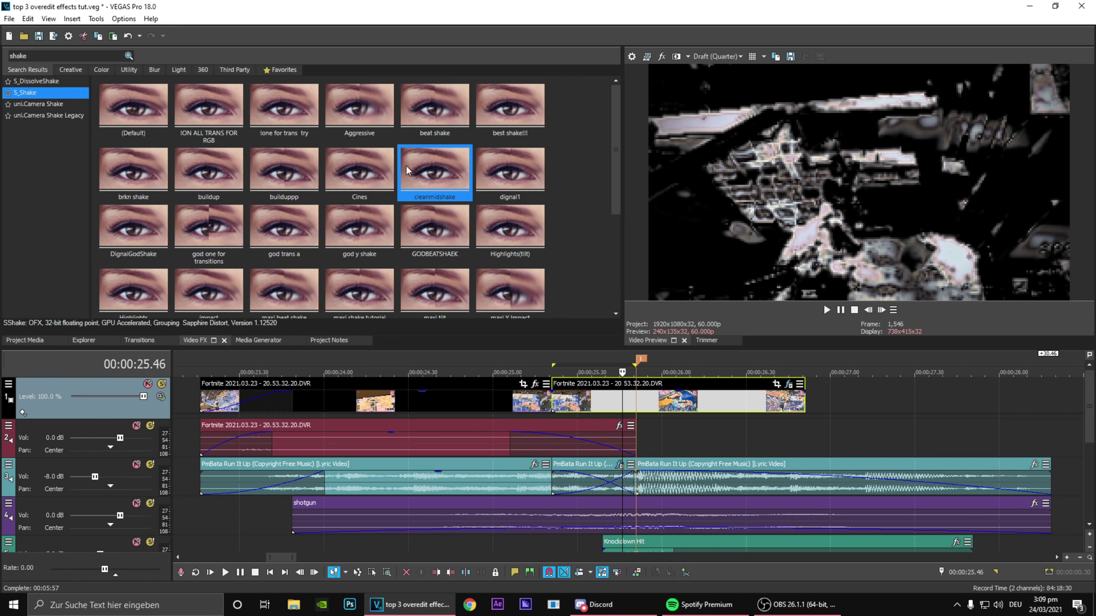
- Apply S_Shake's Y Impact preset to the second Fortnite clip and add Amplitude keyframes at 00:00:00.30 and 00:00:00.27
left_click_drag(170, 288, 502, 343)
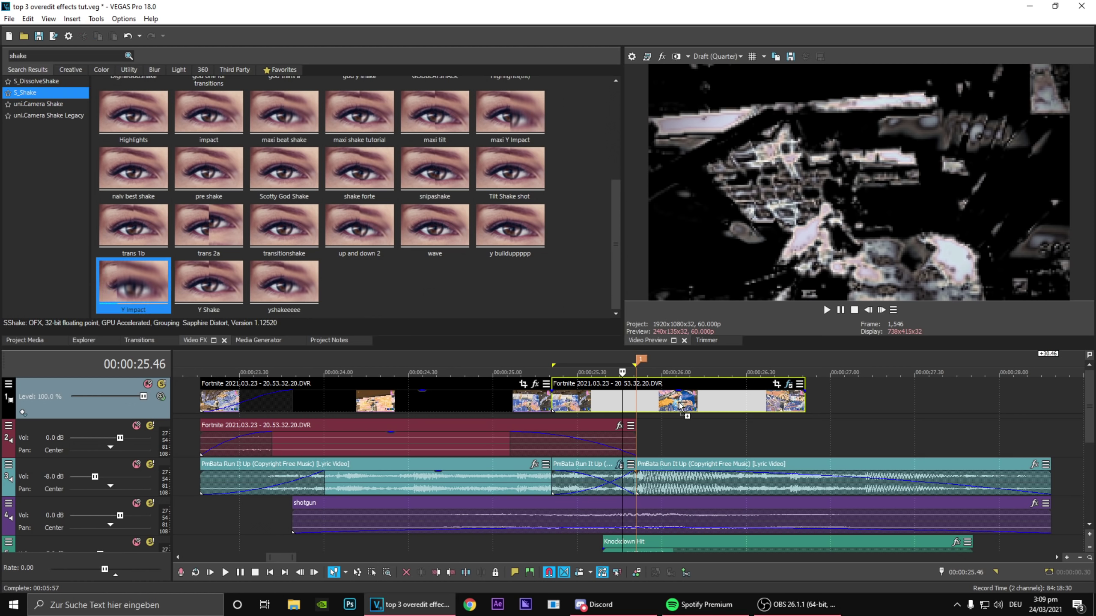
left_click_drag(679, 406, 681, 407)
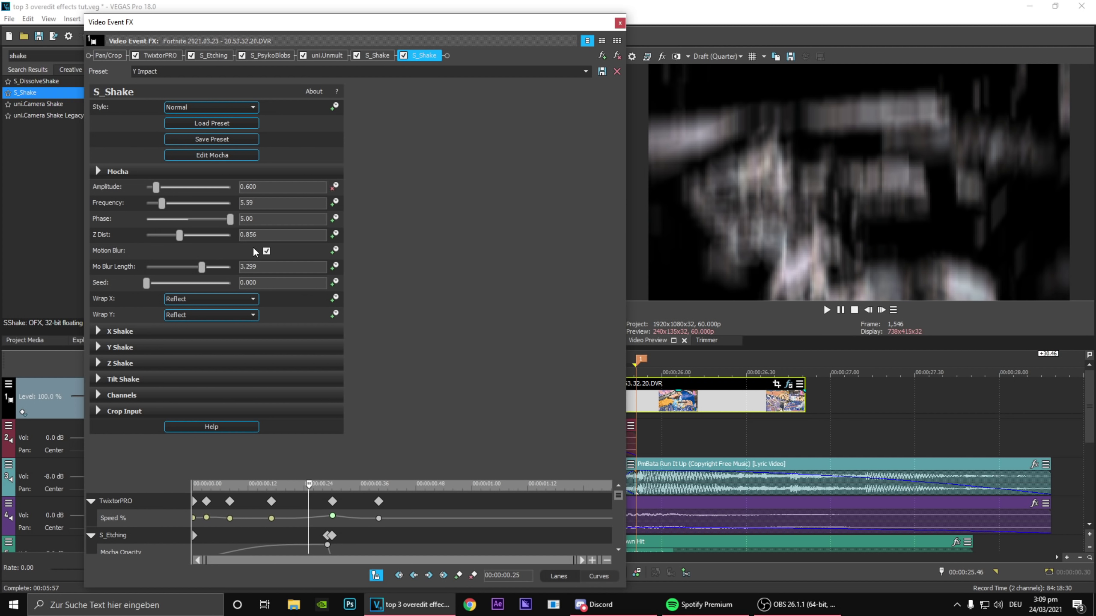
left_click(428, 574)
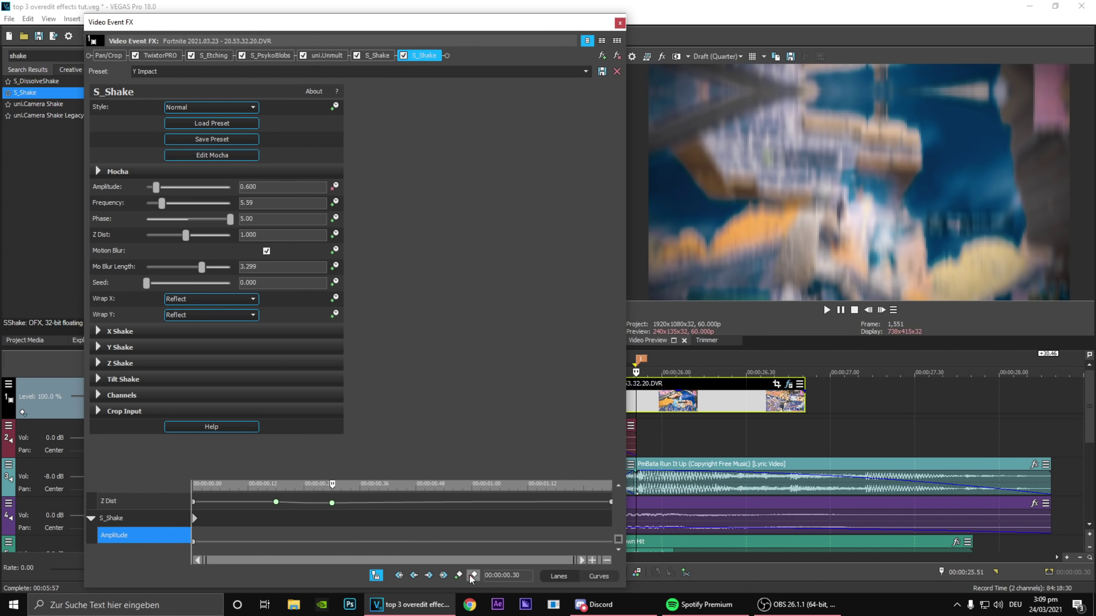
left_click(318, 543)
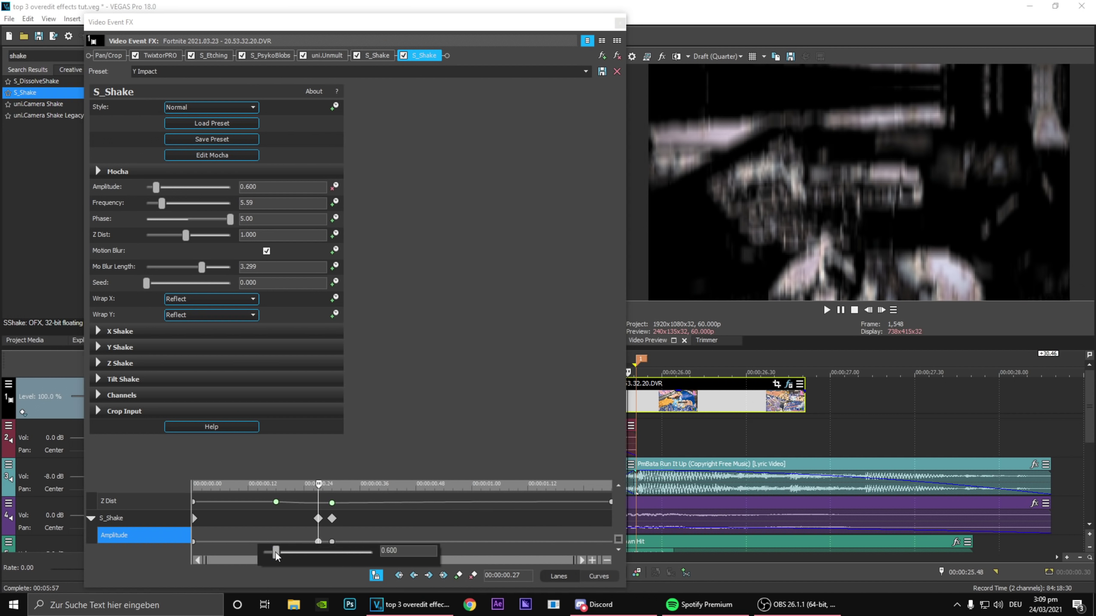
- Lower the second S_Shake's Amplitude keyframe at 00:00:00.27 and delete its keyframe at the clip's start
left_click(197, 519)
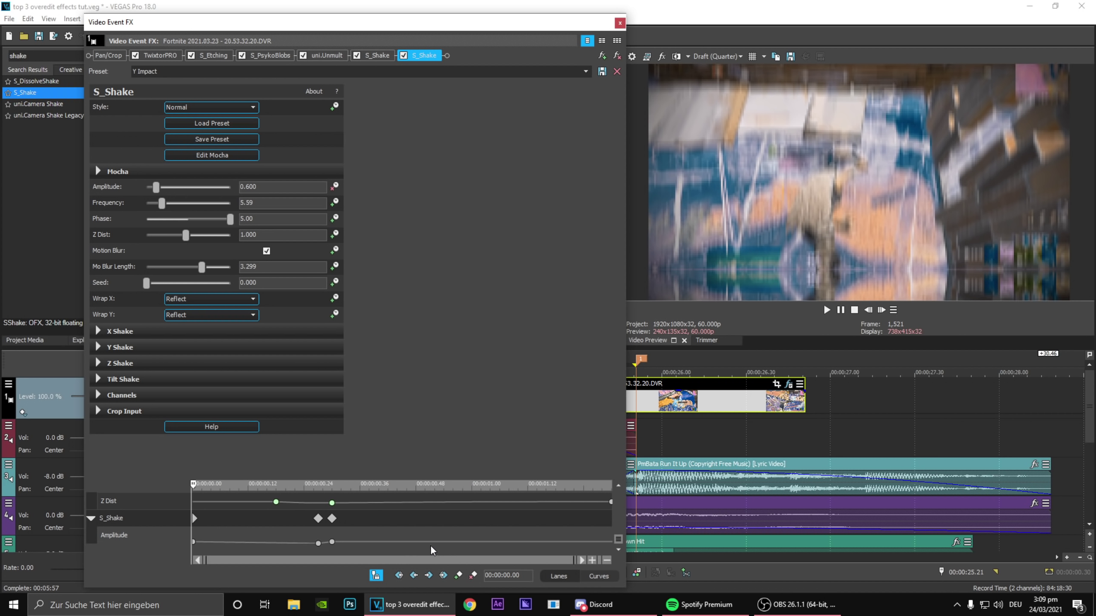
left_click(196, 519)
mouse_move(393, 542)
left_mouse_down()
mouse_move(456, 549)
mouse_move(374, 542)
left_mouse_up()
left_click(366, 535)
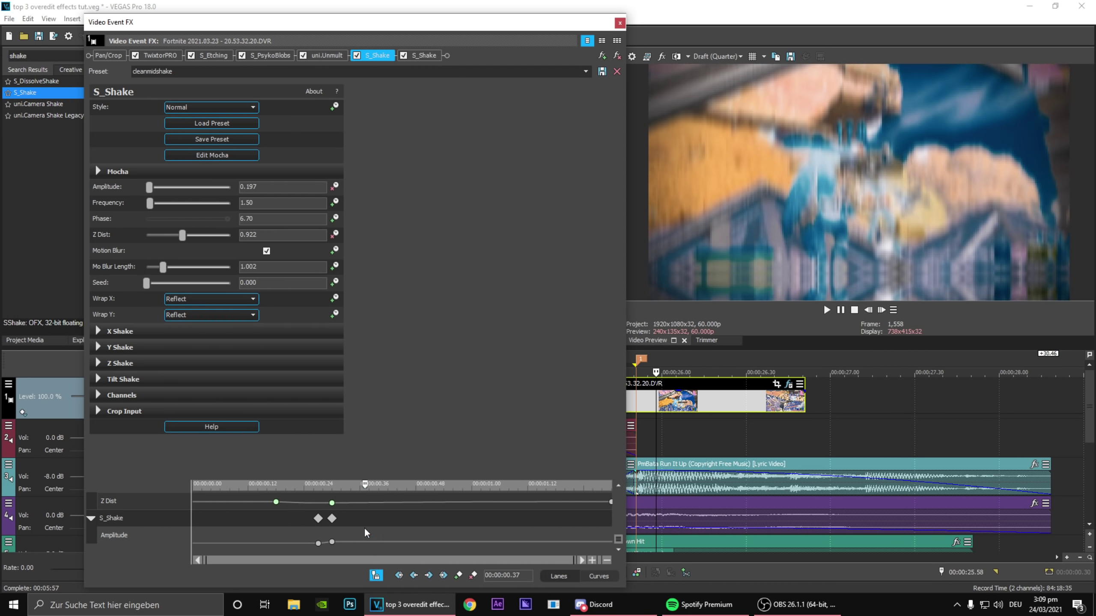
- Add a minimum Amplitude keyframe at 00:00:00.39 for the second S_Shake and change its keyframes at 00:00:00.27 and 00:00:00.30 to Fast Fade
left_click(147, 519)
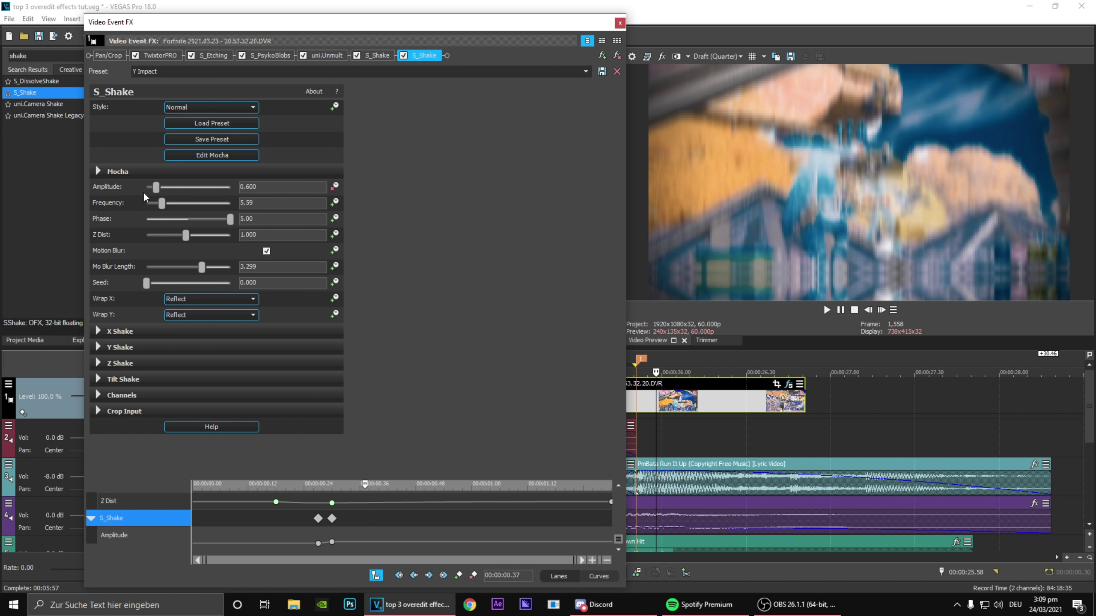
left_click_drag(156, 188, 146, 187)
left_click_drag(279, 545, 330, 603)
left_click(268, 535)
left_click_drag(364, 518, 375, 518)
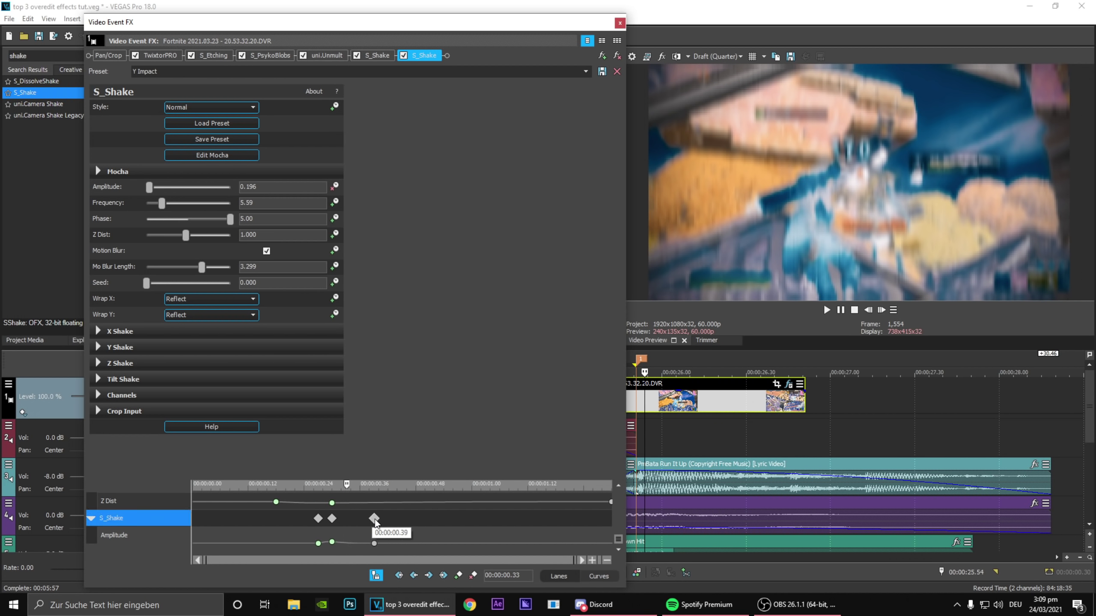
left_click_drag(267, 545, 597, 562)
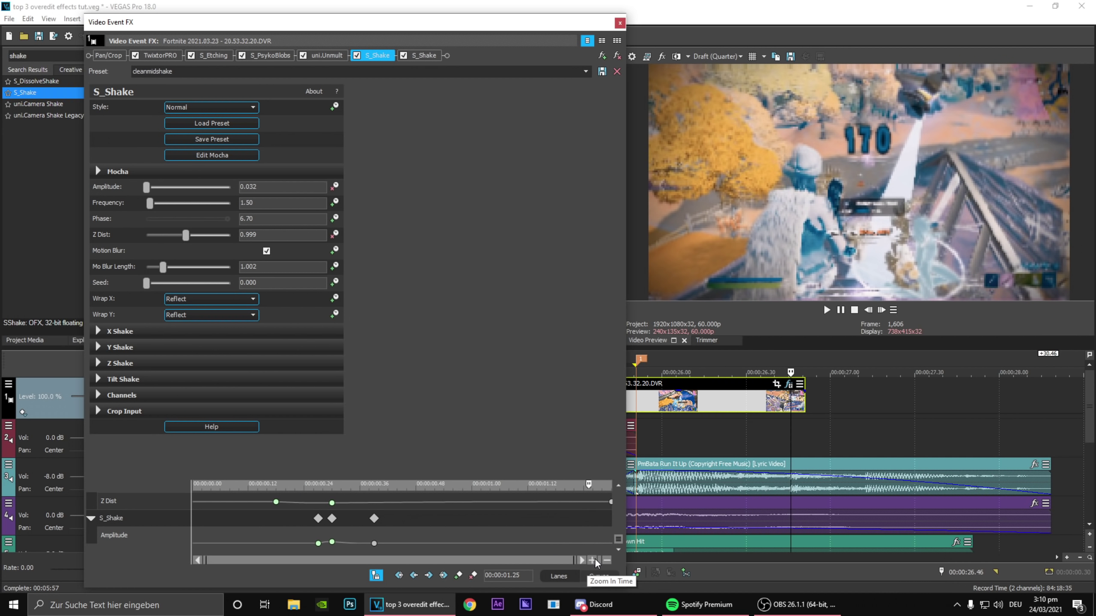
left_click(620, 23)
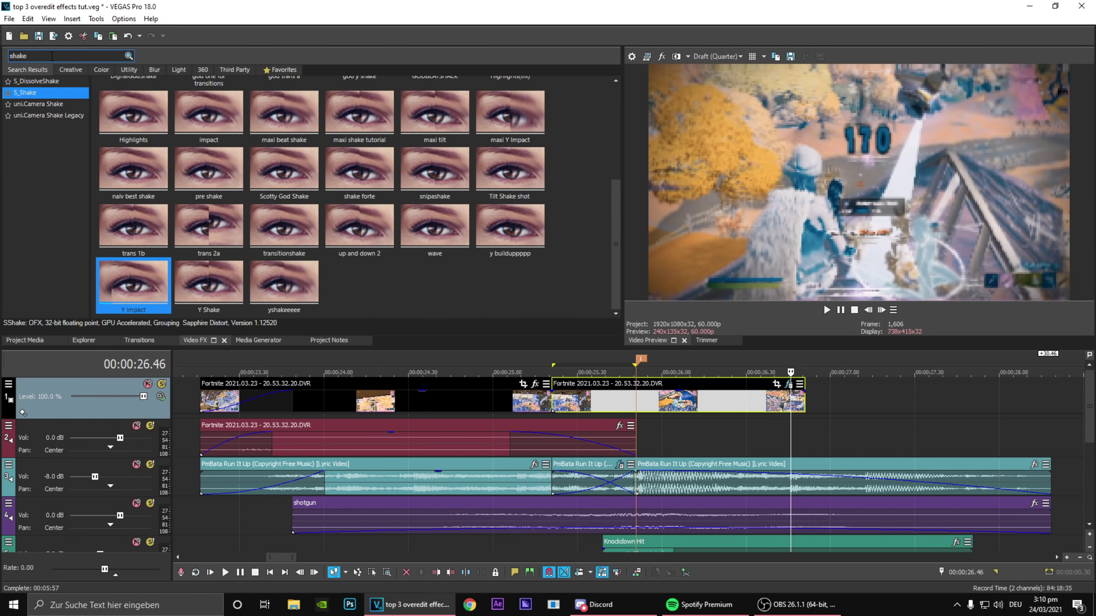
- Search the video effects for "gli", apply S_Glint's whooplymoment preset to the clip, and preview the section around the beat marker
type("glit")
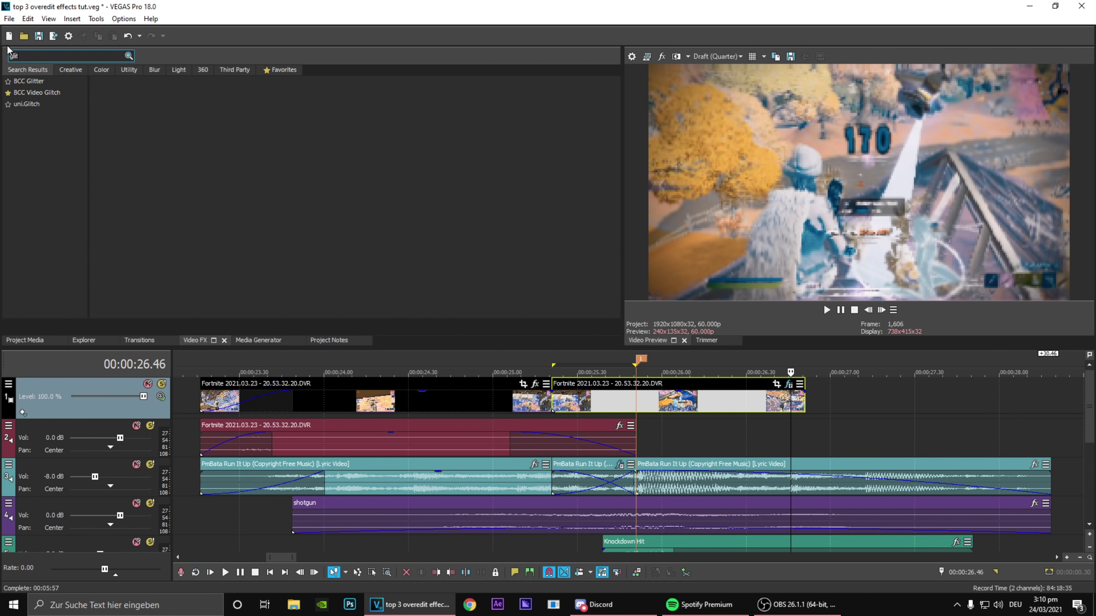
key("BackSpace")
left_click_drag(487, 367, 802, 395)
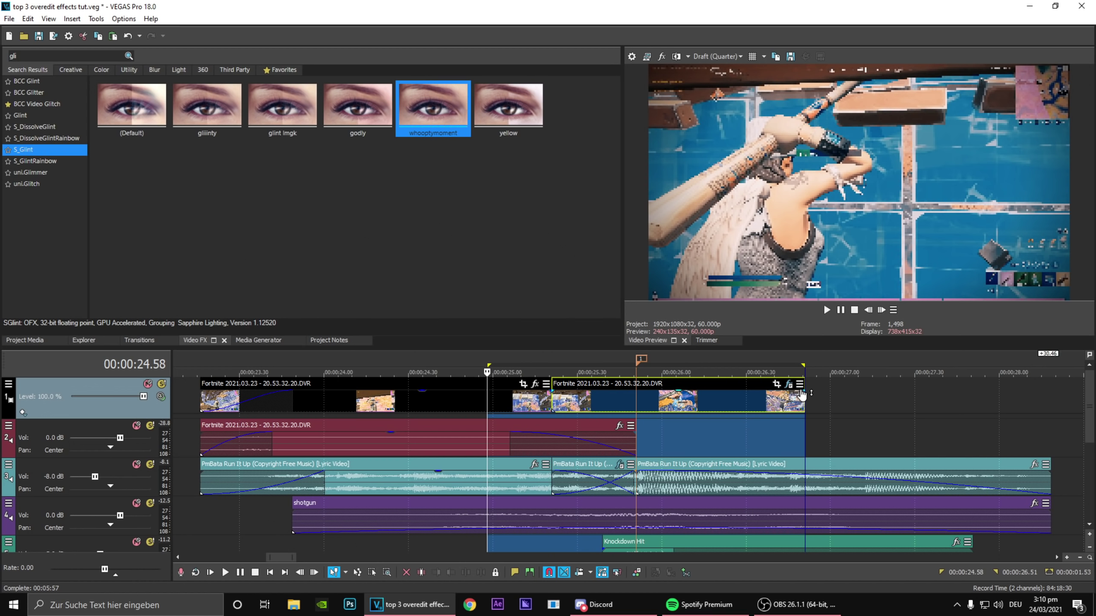
key("space")
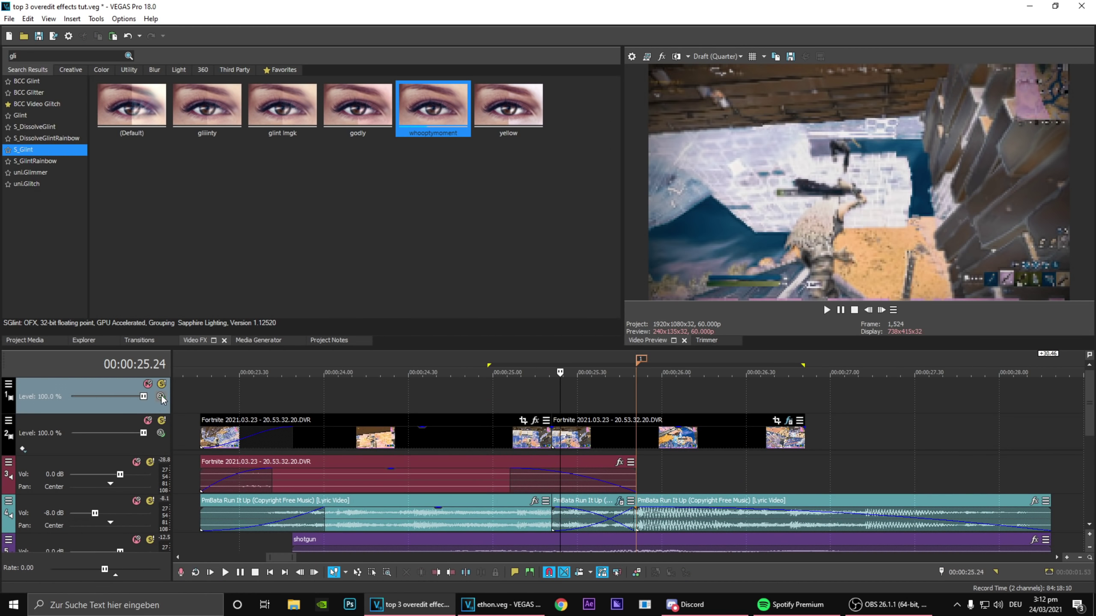
- Set the empty top video track's compositing mode to Add and paste the light leak clip onto it at 00:00:25.17
left_click(161, 397)
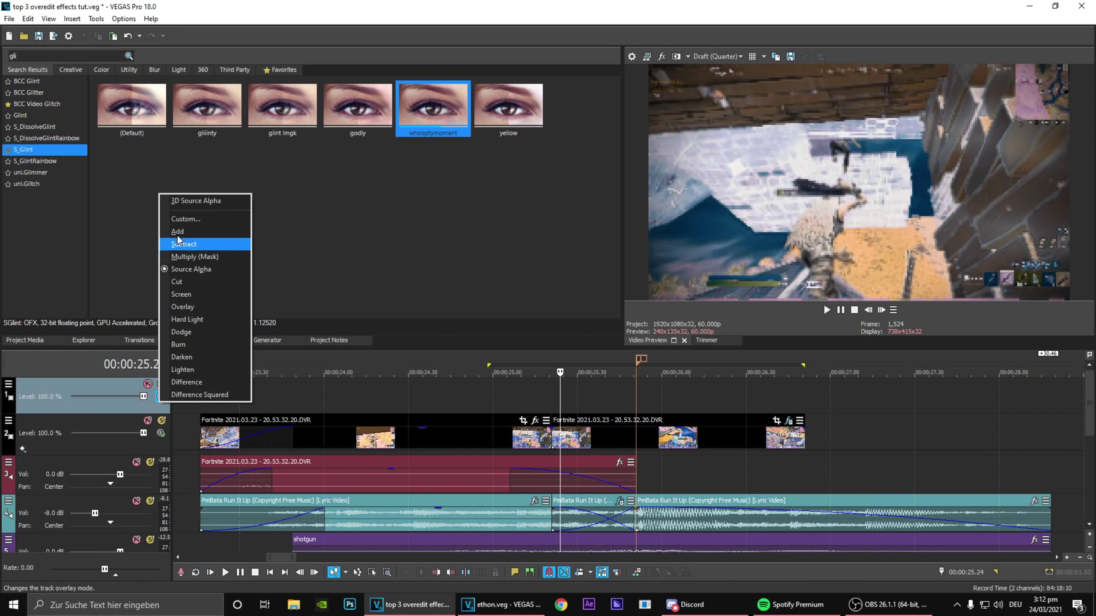
left_click(183, 230)
left_click(539, 383)
right_click(584, 392)
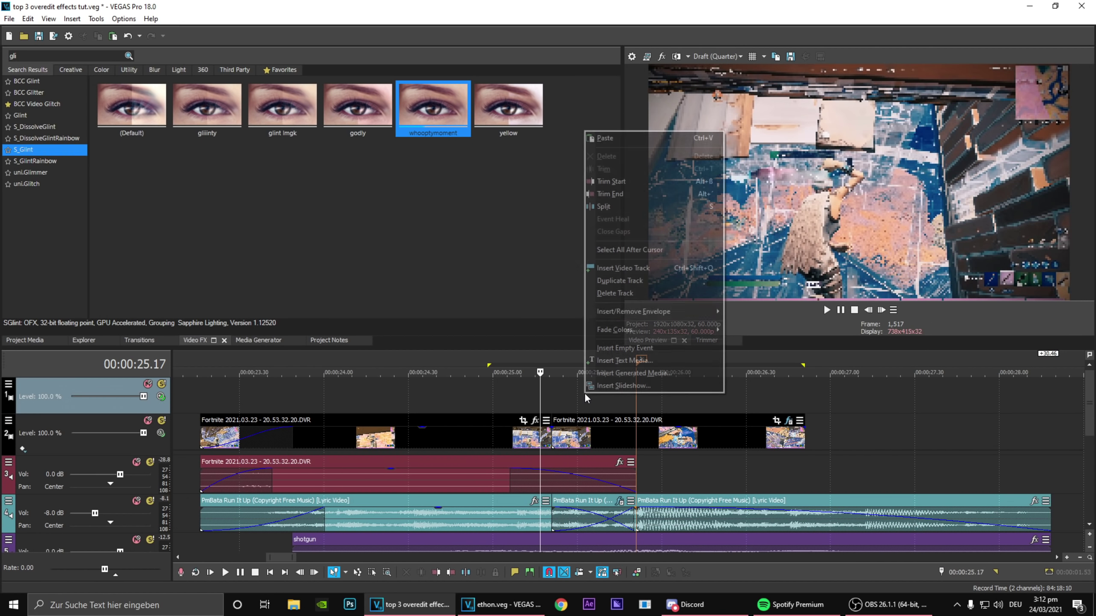
left_click(617, 137)
- Move the light leak clip earlier so its bright flash meets the beat marker at 00:00:25.51, and preview the section
left_click(636, 363)
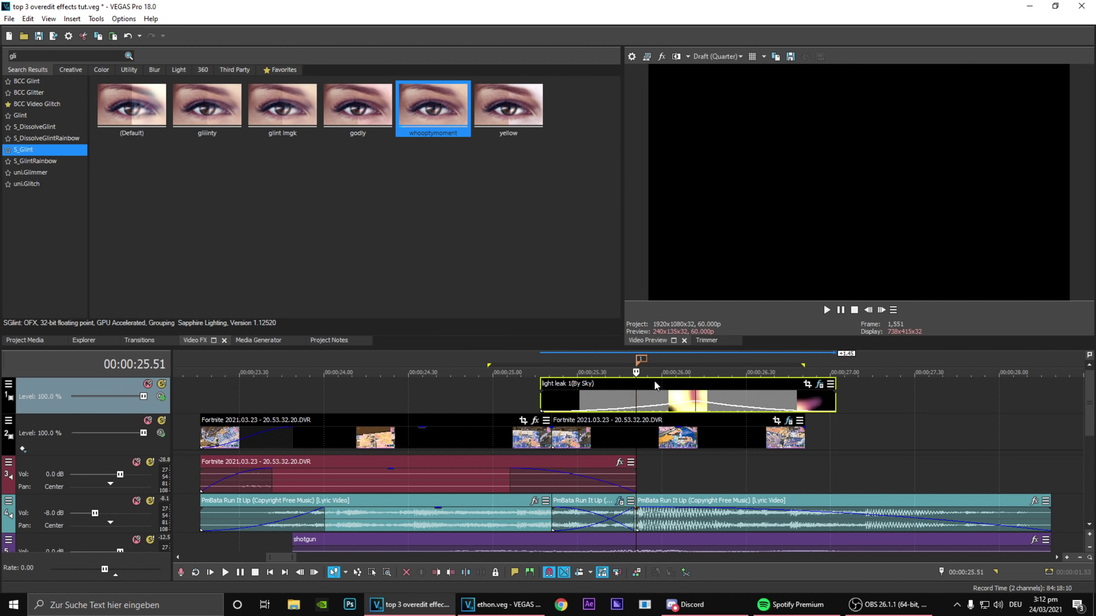
left_click_drag(608, 382, 594, 382)
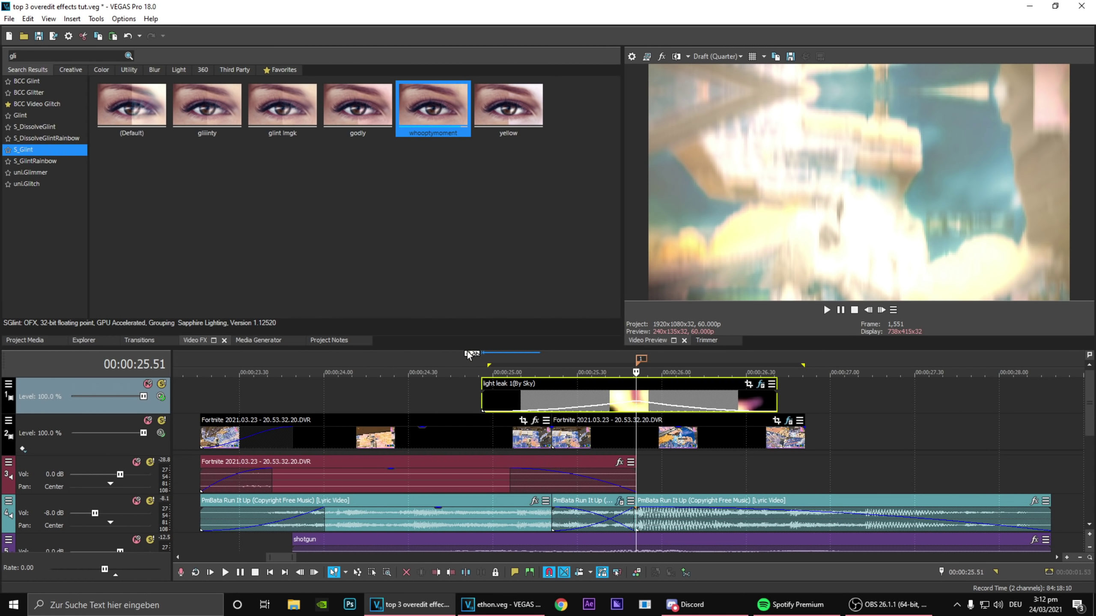
left_click_drag(458, 365, 806, 391)
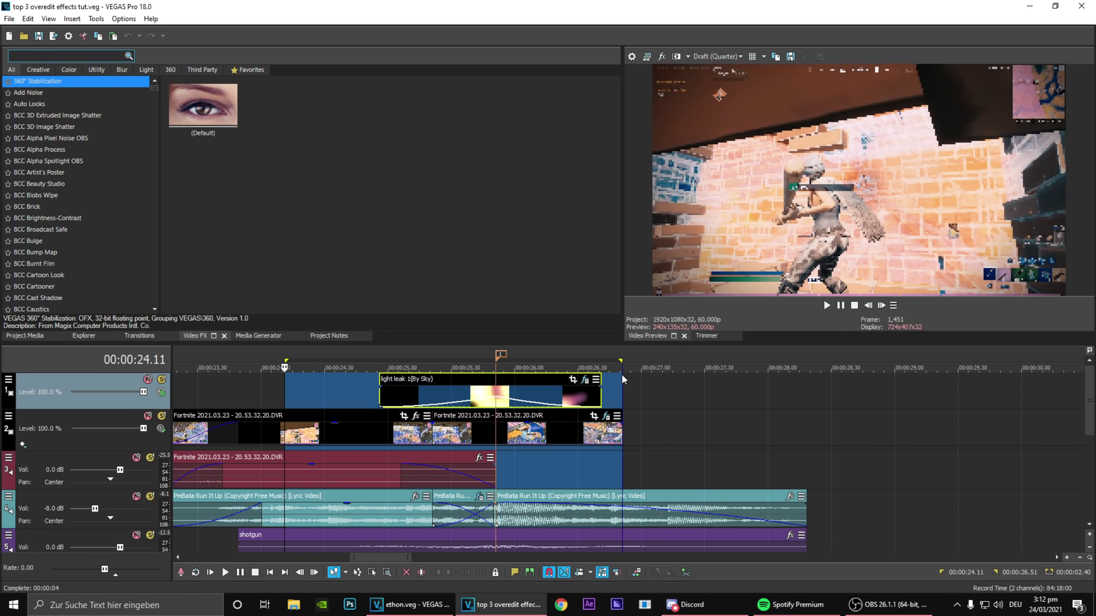
key("space")
- Review the second Fortnite clip's effect chain by toggling S_Etching, S_PsykoBlobs and uni.Unmult off and on, and inspect the uni.Unmult settings
left_click(606, 416)
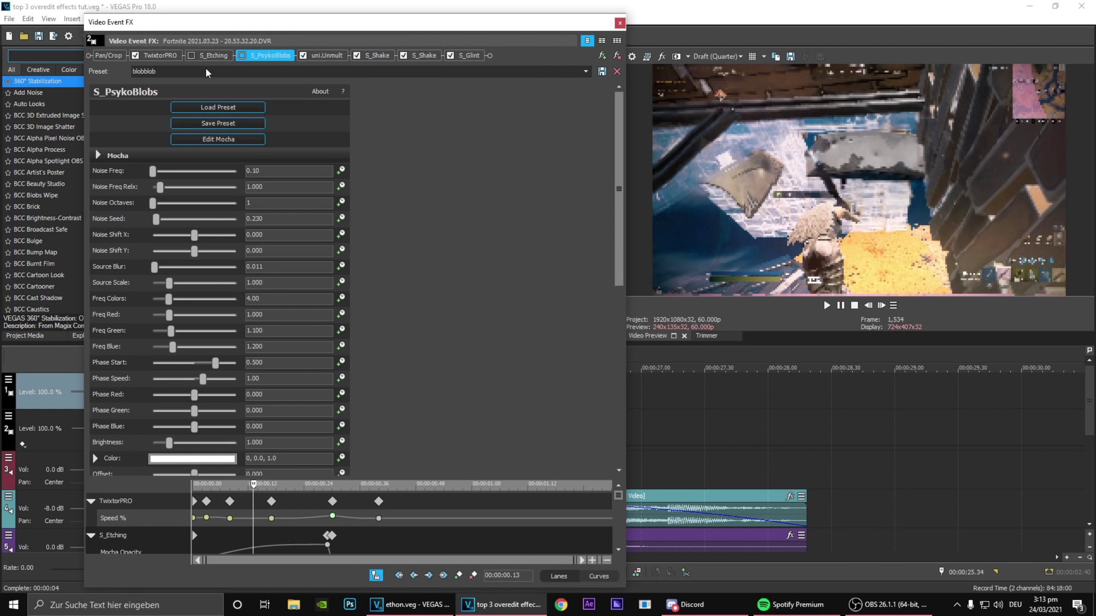
left_click_drag(252, 501, 321, 524)
left_click(294, 520)
left_click_drag(297, 487, 305, 579)
left_click(193, 56)
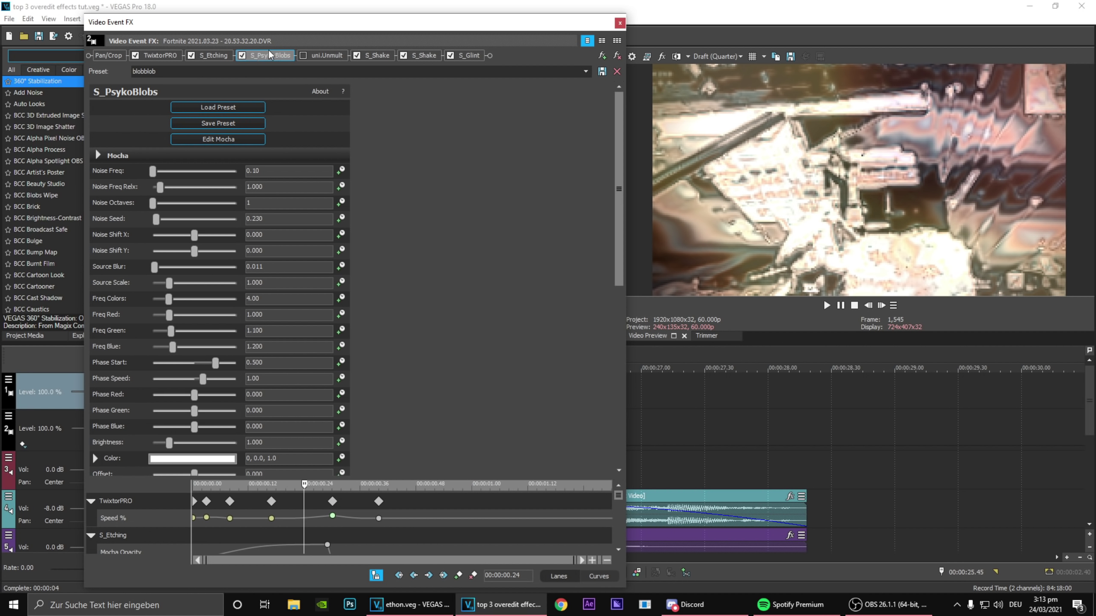
left_click(303, 56)
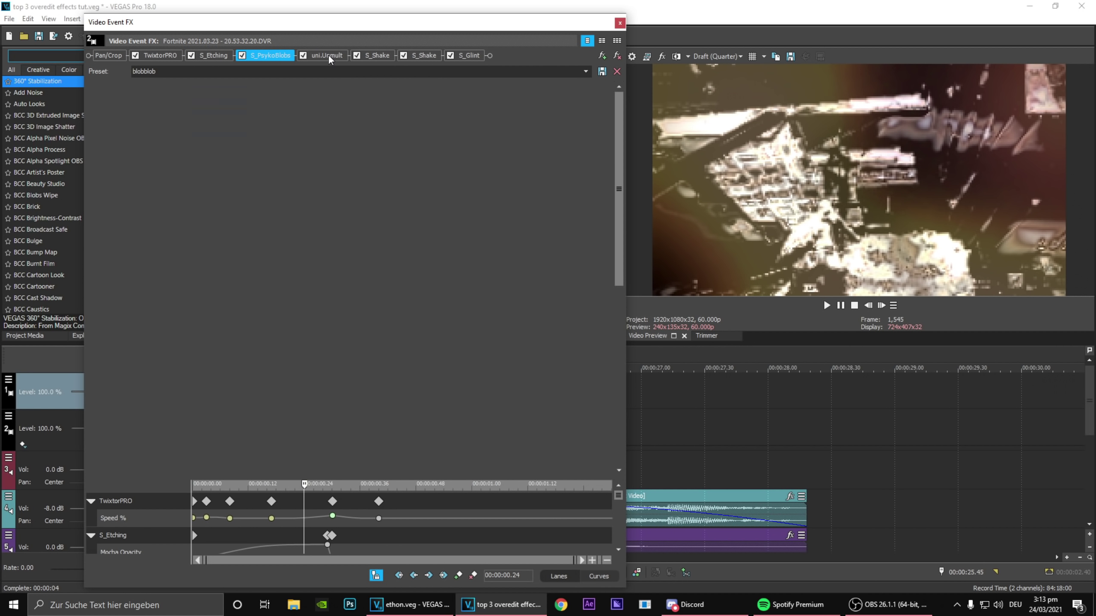
left_click(329, 54)
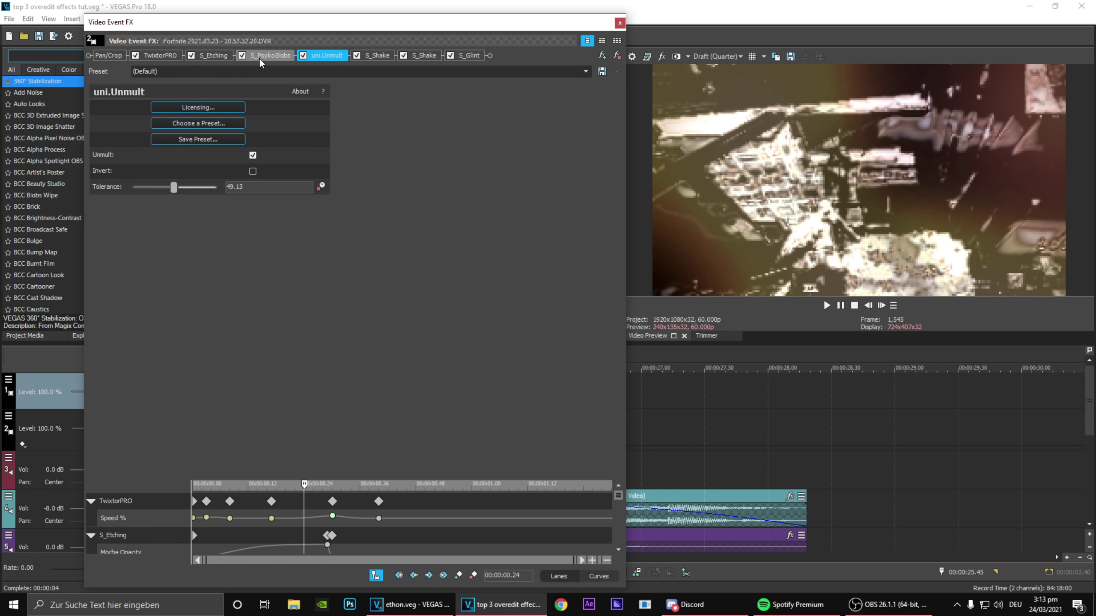